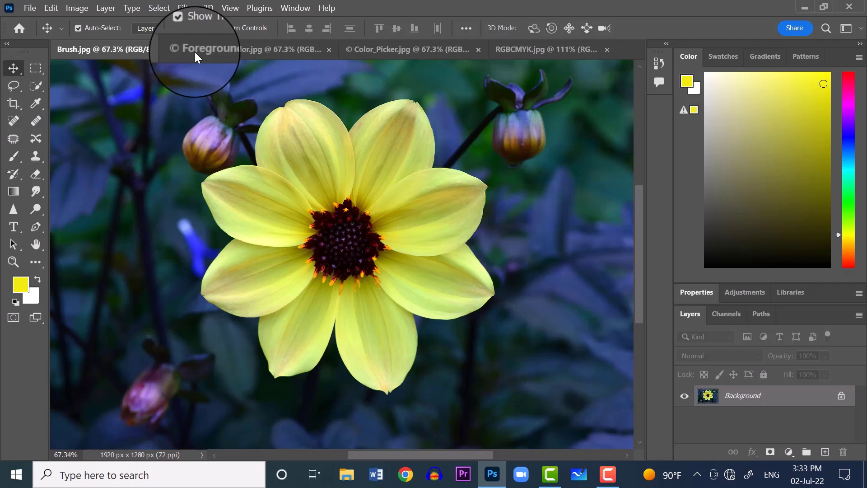
Look through the open documents Foreground_Color.jpg, Color_Picker.jpg and RGBCMYK.jpg.
{"action": "left_click", "coordinate": [213, 51]}
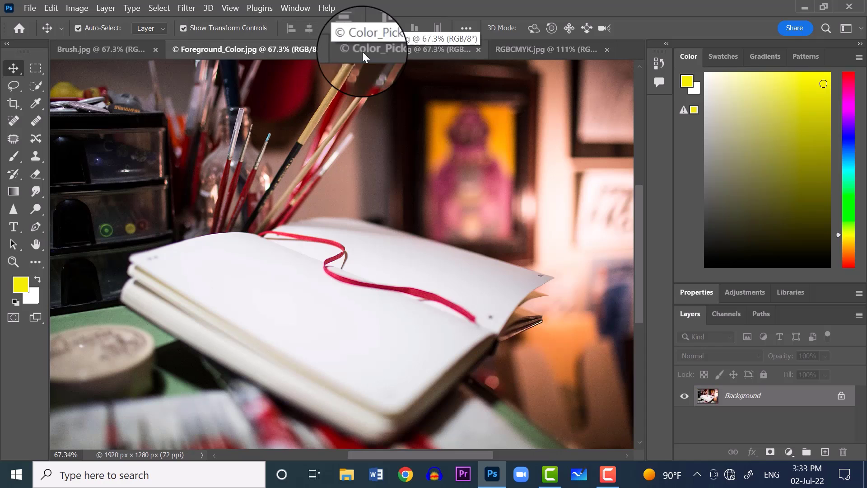
{"action": "left_click", "coordinate": [380, 47]}
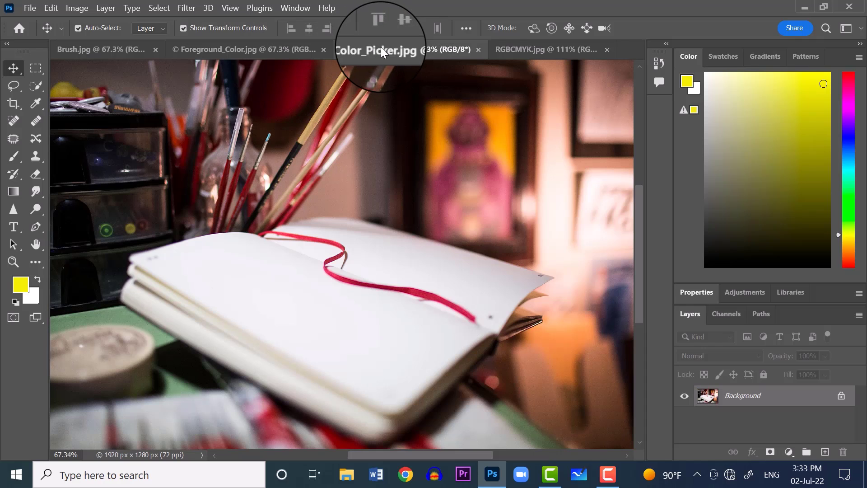
{"action": "left_click", "coordinate": [575, 49]}
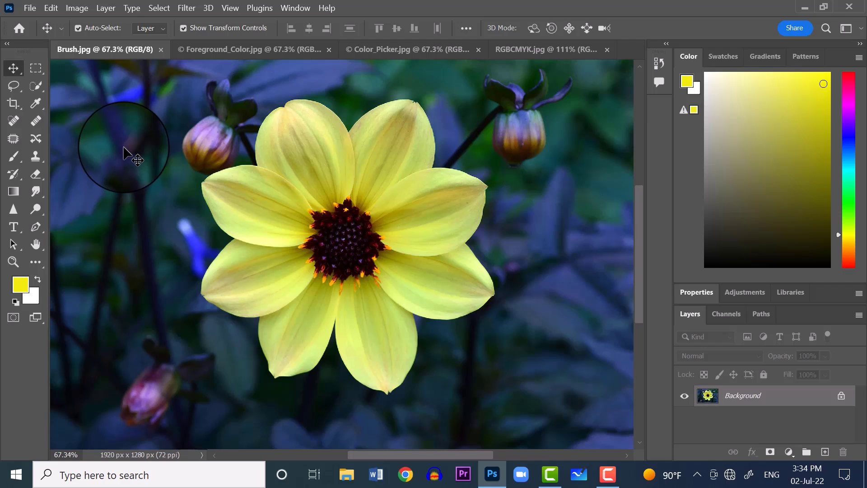
Activate the Brush tool in Brush.jpg and set the brush to 97 px with 100% hardness.
{"action": "left_click", "coordinate": [16, 157]}
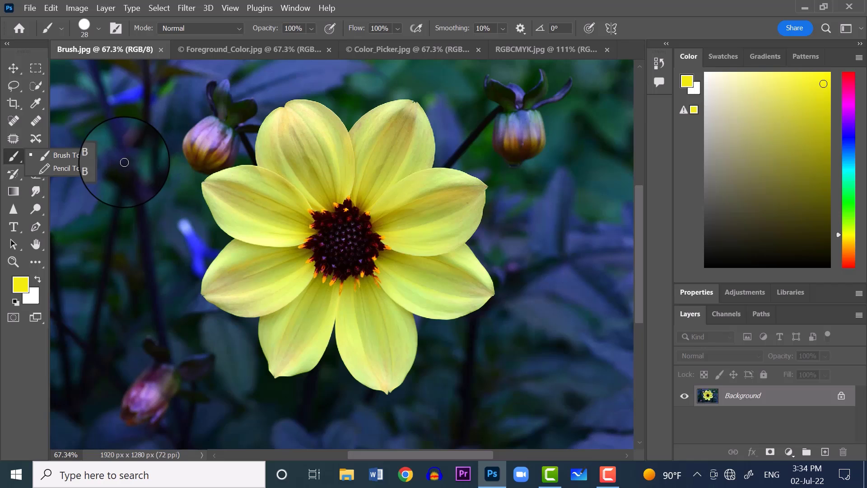
{"action": "left_click", "coordinate": [55, 155]}
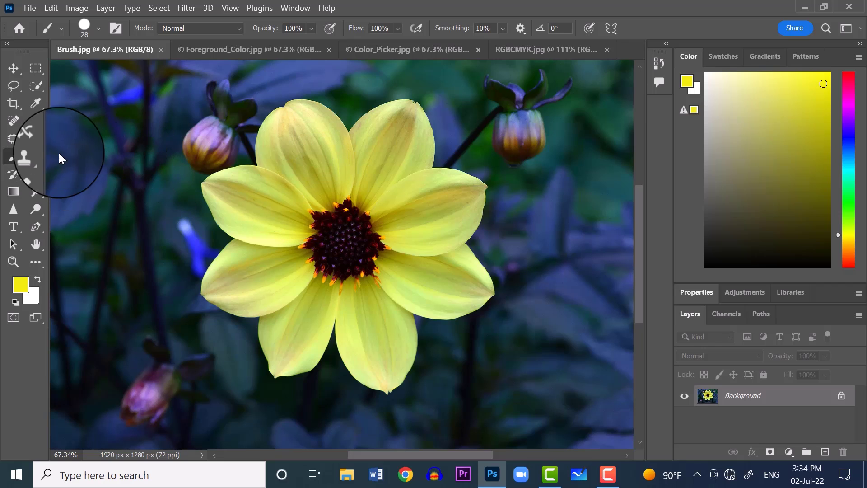
{"action": "left_click", "coordinate": [98, 29]}
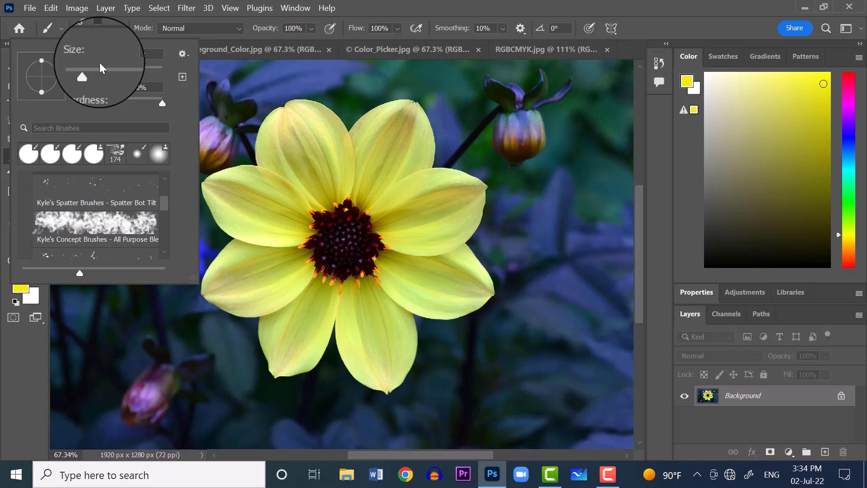
{"action": "left_click_drag", "start_coordinate": [90, 72], "coordinate": [116, 72]}
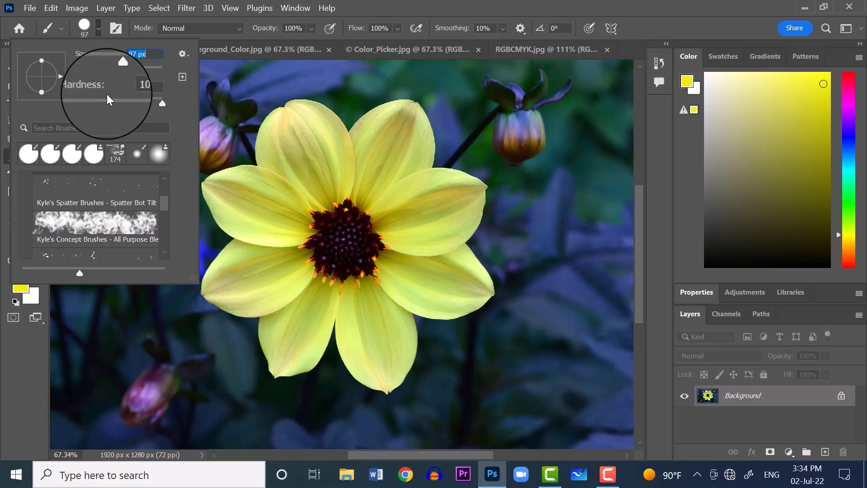
{"action": "mouse_move", "coordinate": [161, 101]}
{"action": "left_mouse_down"}
{"action": "mouse_move", "coordinate": [104, 104]}
{"action": "mouse_move", "coordinate": [164, 112]}
{"action": "left_mouse_up"}
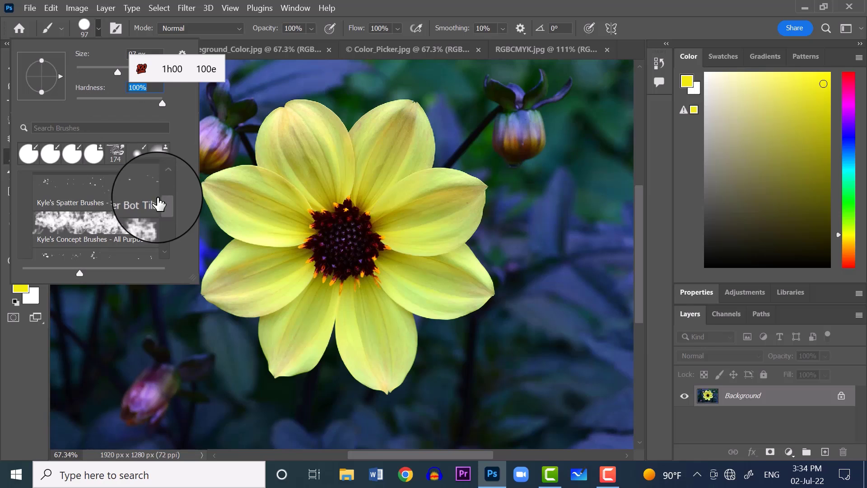
Choose the Hard Round preset from the General Brushes group and set its size to 77 px.
{"action": "left_click_drag", "start_coordinate": [163, 204], "coordinate": [158, 246]}
{"action": "scroll", "coordinate": [157, 242], "scroll_direction": "down", "scroll_amount": 2}
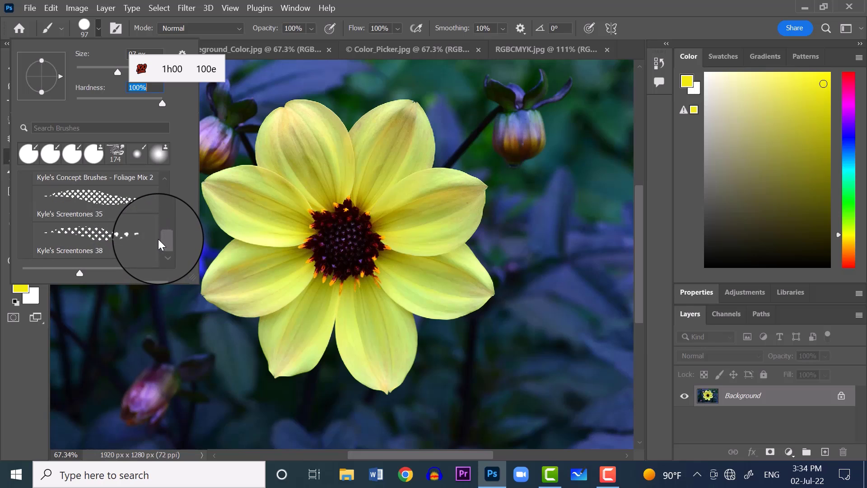
{"action": "left_click_drag", "start_coordinate": [158, 239], "coordinate": [158, 233]}
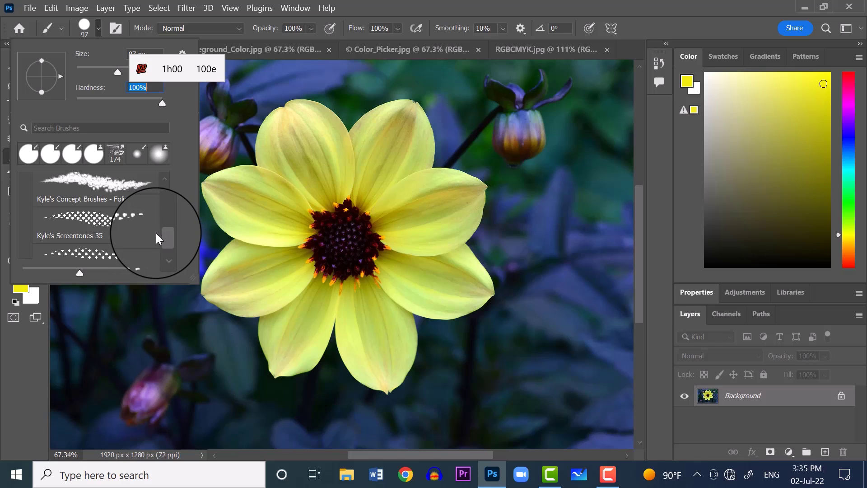
{"action": "left_click_drag", "start_coordinate": [156, 233], "coordinate": [159, 180]}
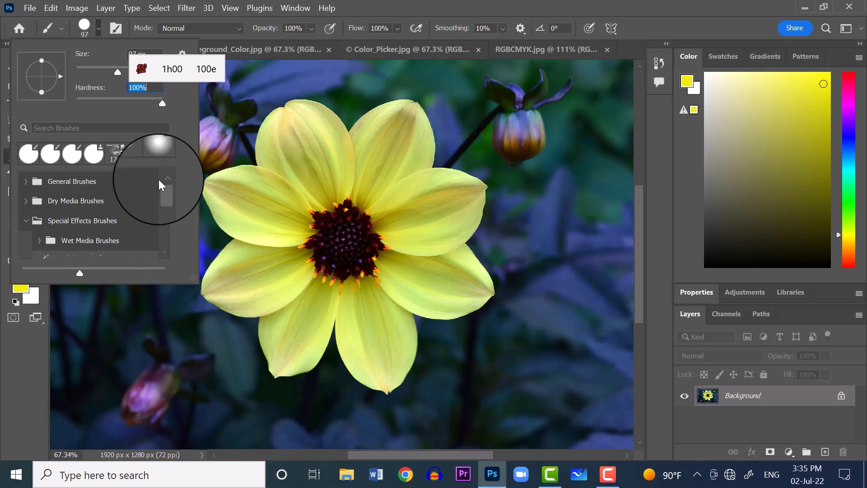
{"action": "left_click", "coordinate": [26, 182]}
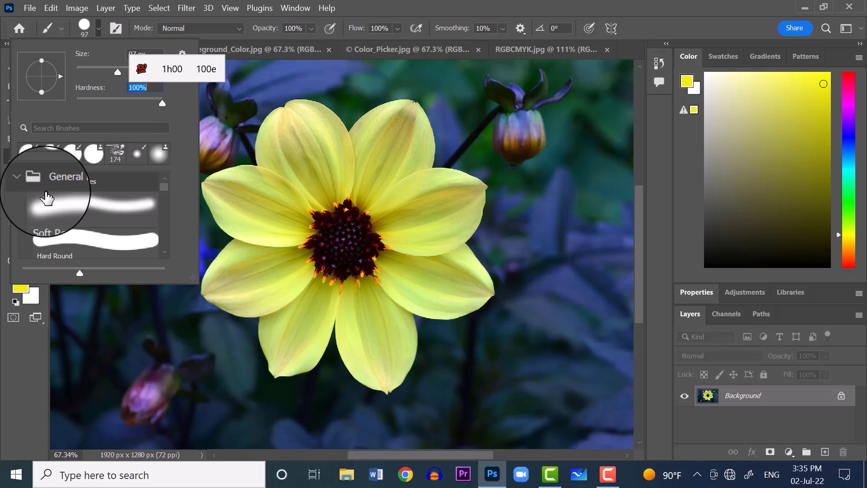
{"action": "left_click", "coordinate": [96, 244]}
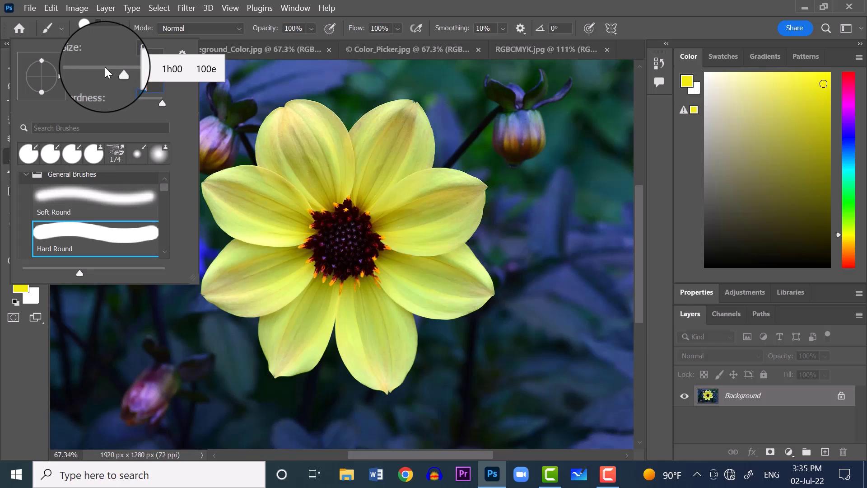
{"action": "left_click_drag", "start_coordinate": [115, 72], "coordinate": [110, 69]}
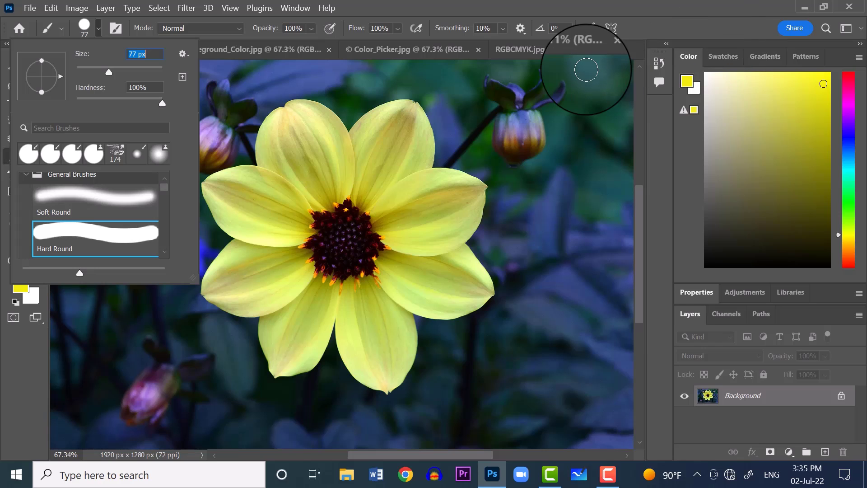
Make the white swatch the foreground color and paint a vertical hard-edged stroke to the right of the flower, thickening its lower end.
{"action": "left_click", "coordinate": [722, 55]}
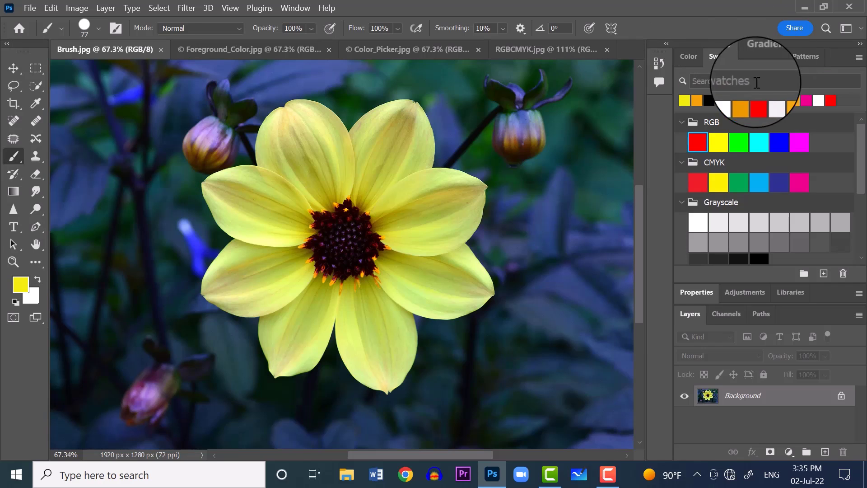
{"action": "left_click", "coordinate": [734, 97]}
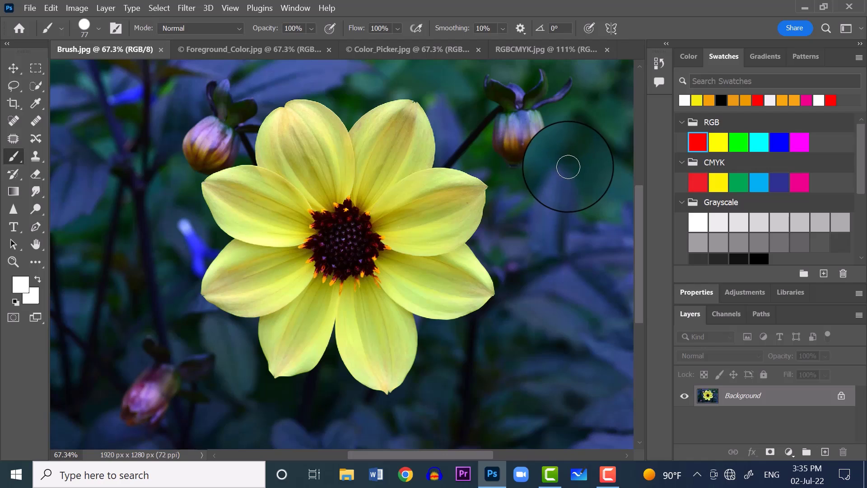
{"action": "left_click_drag", "start_coordinate": [571, 150], "coordinate": [571, 294]}
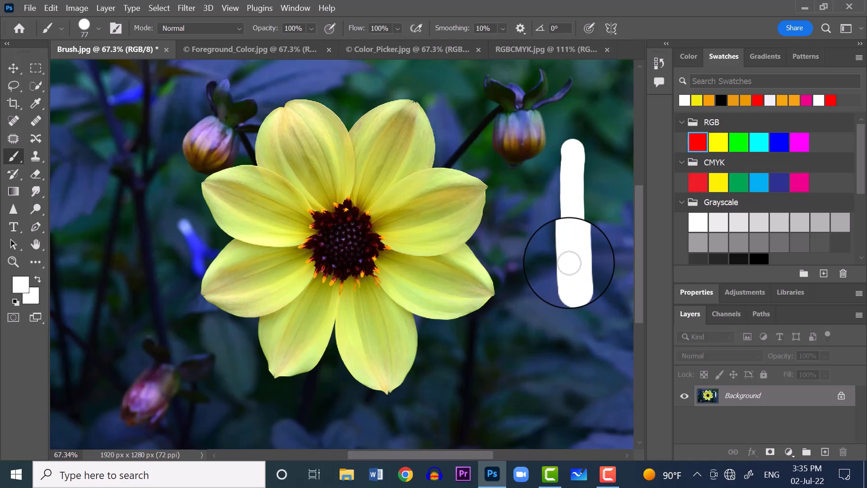
{"action": "left_click_drag", "start_coordinate": [569, 262], "coordinate": [569, 300]}
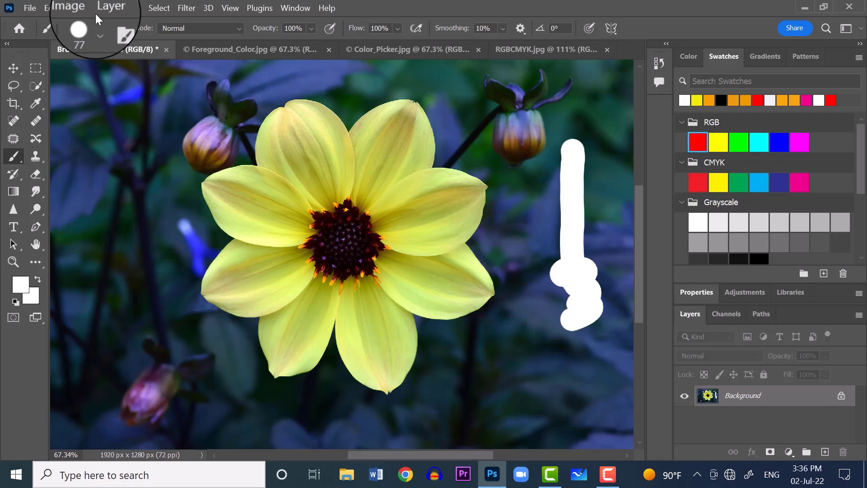
Lower the brush hardness to 23% and paint a soft-edged vertical stroke between the flower and the hard white stroke.
{"action": "left_click", "coordinate": [99, 28]}
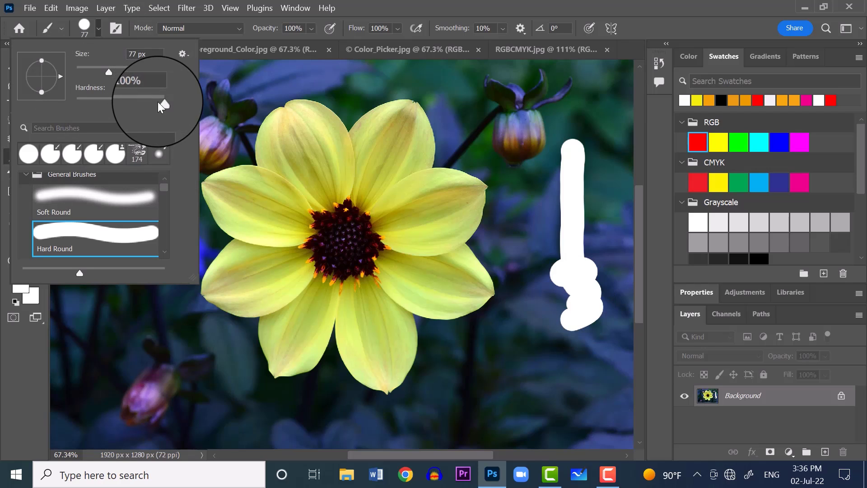
{"action": "left_click_drag", "start_coordinate": [161, 102], "coordinate": [85, 102]}
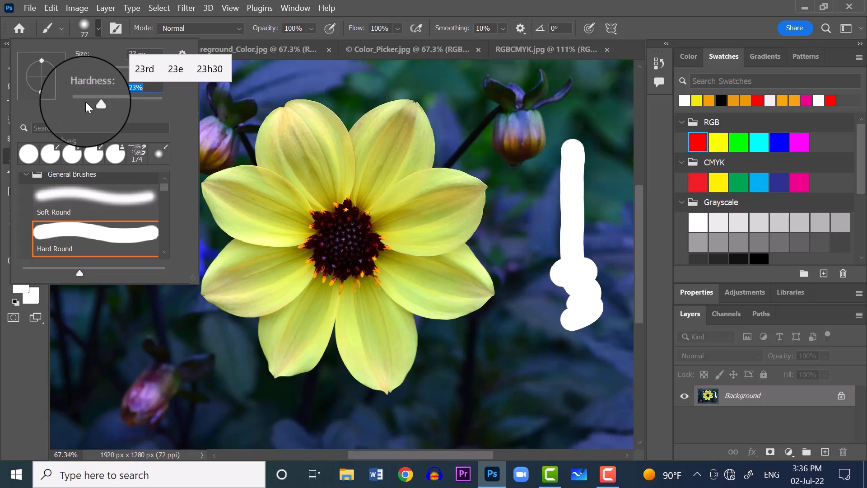
{"action": "left_click", "coordinate": [523, 193]}
{"action": "mouse_move", "coordinate": [523, 193]}
{"action": "left_mouse_down"}
{"action": "mouse_move", "coordinate": [520, 319]}
{"action": "mouse_move", "coordinate": [532, 333]}
{"action": "left_mouse_up"}
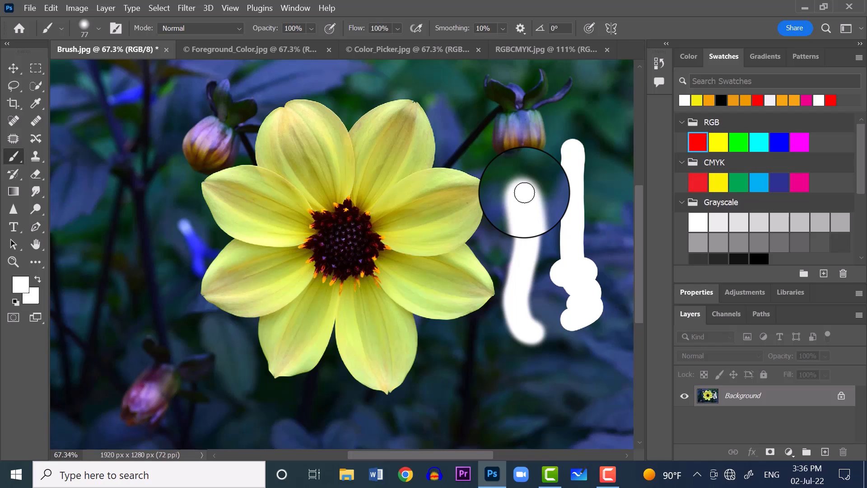
Reduce the brush size to 28 px and paint a thin zigzag line below the two white strokes.
{"action": "left_click", "coordinate": [98, 28]}
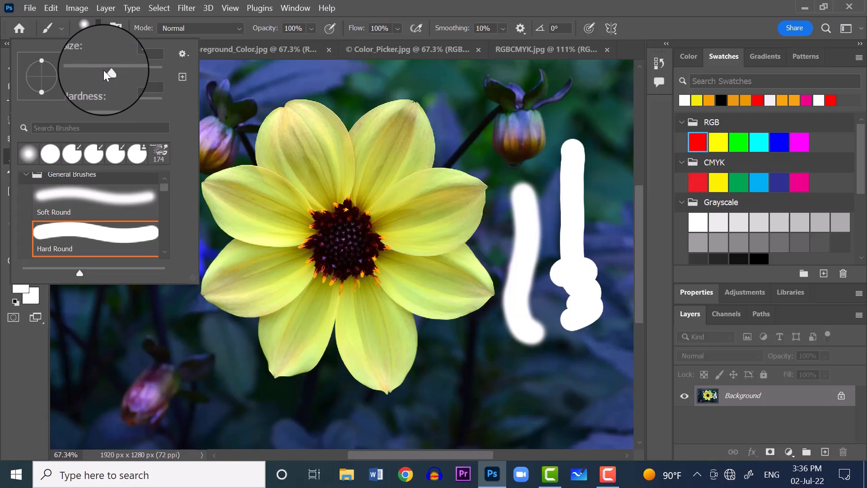
{"action": "left_click_drag", "start_coordinate": [104, 71], "coordinate": [88, 72]}
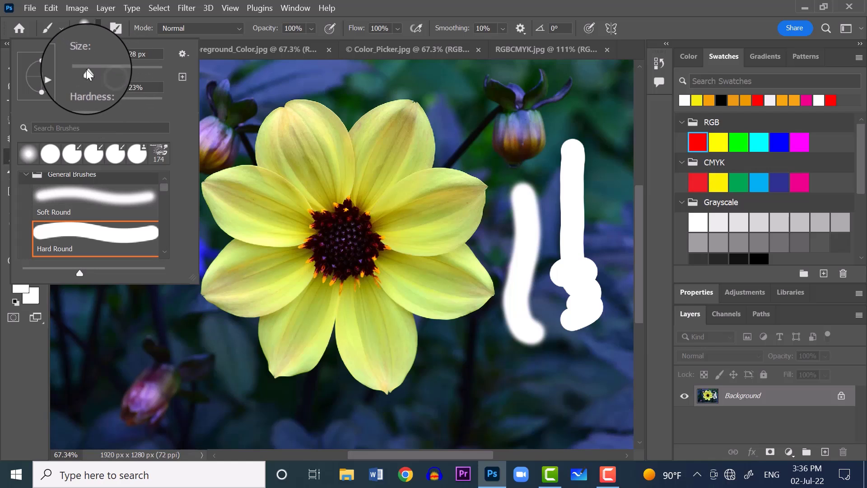
{"action": "left_click", "coordinate": [519, 364]}
{"action": "mouse_move", "coordinate": [518, 363]}
{"action": "left_mouse_down"}
{"action": "mouse_move", "coordinate": [600, 397]}
{"action": "mouse_move", "coordinate": [601, 413]}
{"action": "left_mouse_up"}
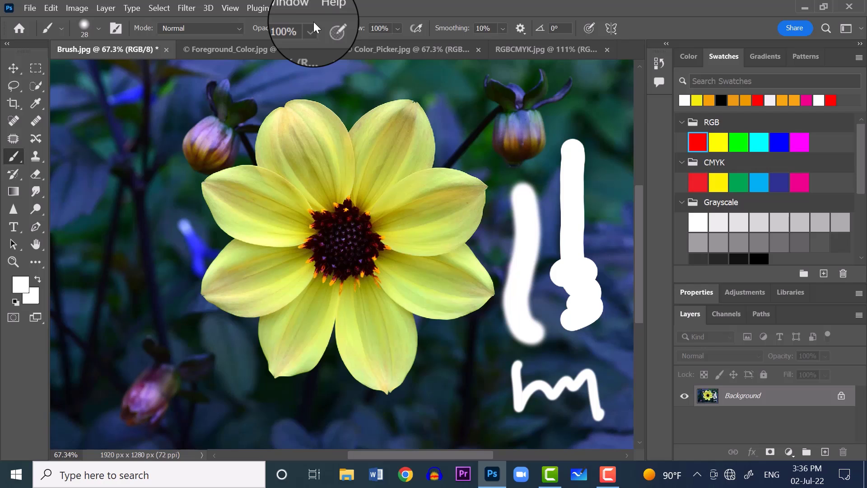
Enlarge the brush to 133 px, raise its hardness to 100% and reduce it to a medium hardness.
{"action": "left_click", "coordinate": [98, 28]}
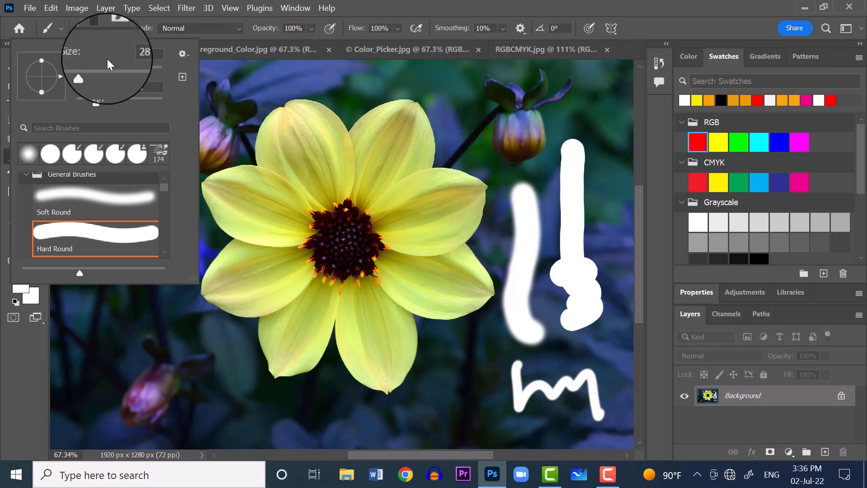
{"action": "left_click_drag", "start_coordinate": [91, 67], "coordinate": [125, 72]}
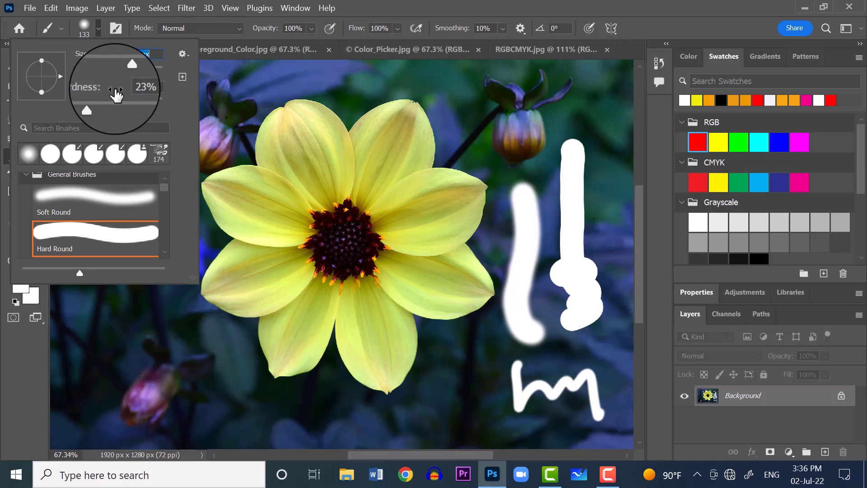
{"action": "left_click_drag", "start_coordinate": [97, 98], "coordinate": [168, 116]}
{"action": "key", "text": "Tab"}
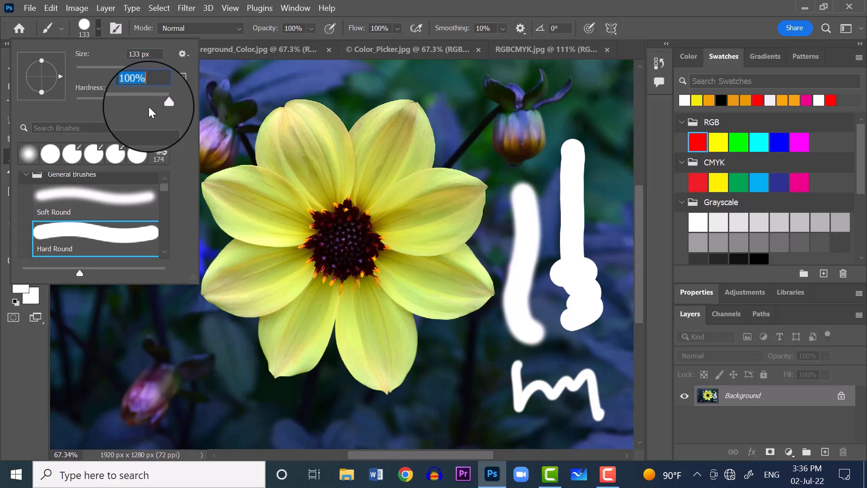
{"action": "left_click_drag", "start_coordinate": [161, 105], "coordinate": [125, 106]}
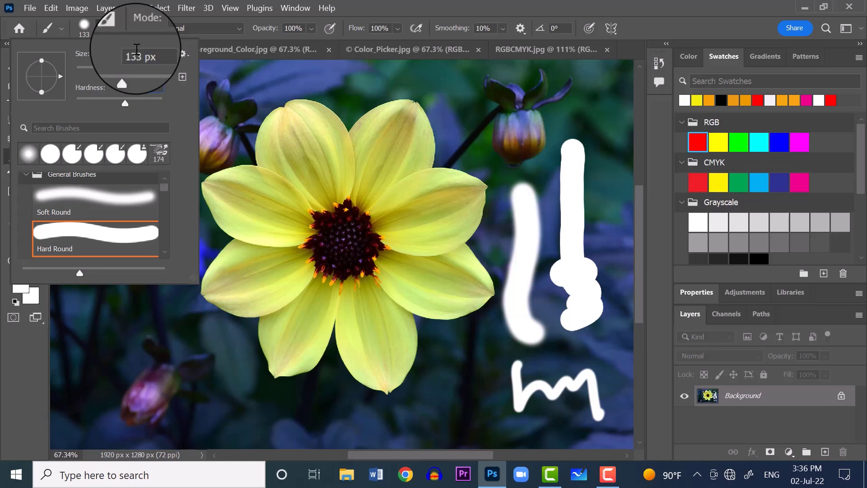
Set the brush opacity to 37% and its size to 66 px, and paint translucent white over the flower bud at the upper right.
{"action": "left_click", "coordinate": [312, 29]}
{"action": "left_click", "coordinate": [310, 31]}
{"action": "left_click_drag", "start_coordinate": [321, 42], "coordinate": [296, 45]}
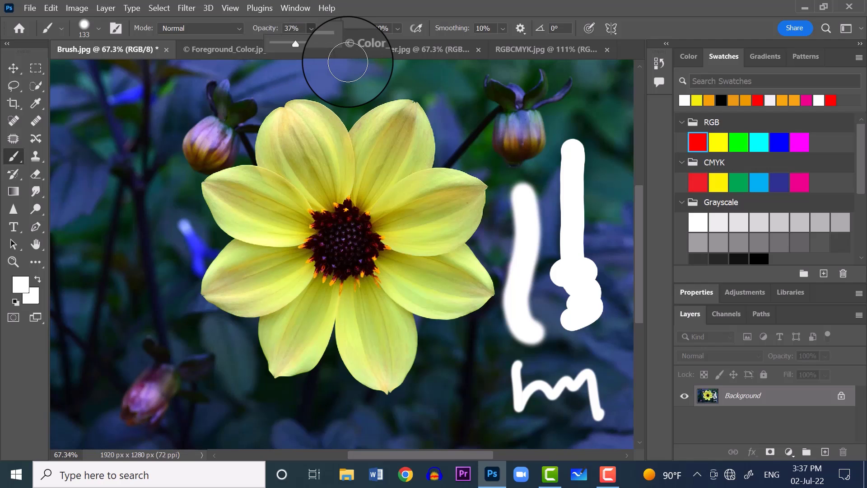
{"action": "left_click", "coordinate": [85, 28]}
{"action": "mouse_move", "coordinate": [94, 69]}
{"action": "left_mouse_down"}
{"action": "mouse_move", "coordinate": [112, 69]}
{"action": "mouse_move", "coordinate": [104, 67]}
{"action": "left_mouse_up"}
{"action": "left_click", "coordinate": [517, 135]}
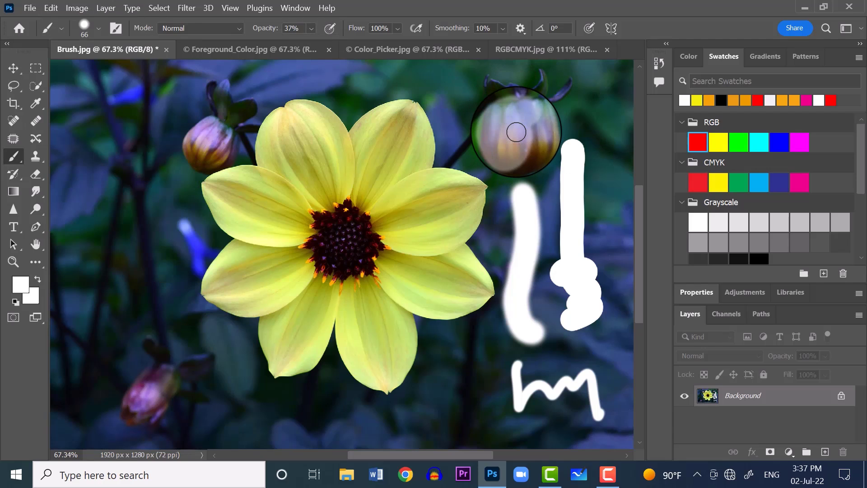
{"action": "left_click_drag", "start_coordinate": [516, 132], "coordinate": [507, 130]}
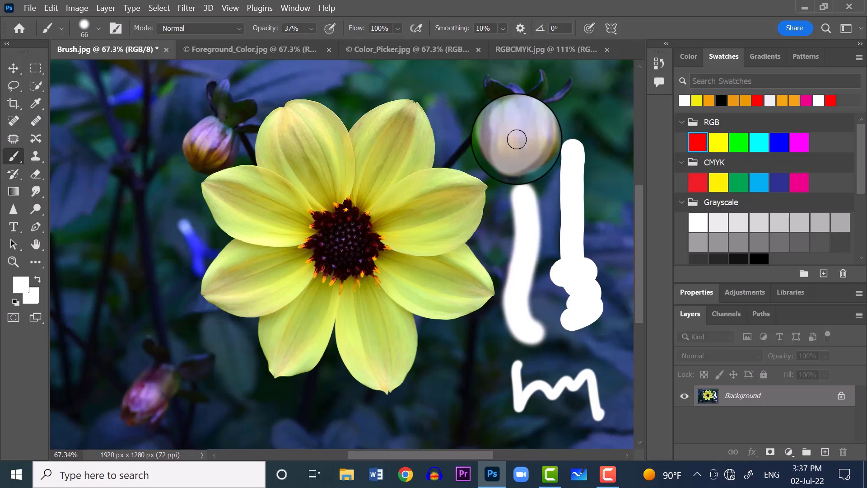
Set both the brush opacity and the brush hardness to 100%.
{"action": "left_click", "coordinate": [311, 28]}
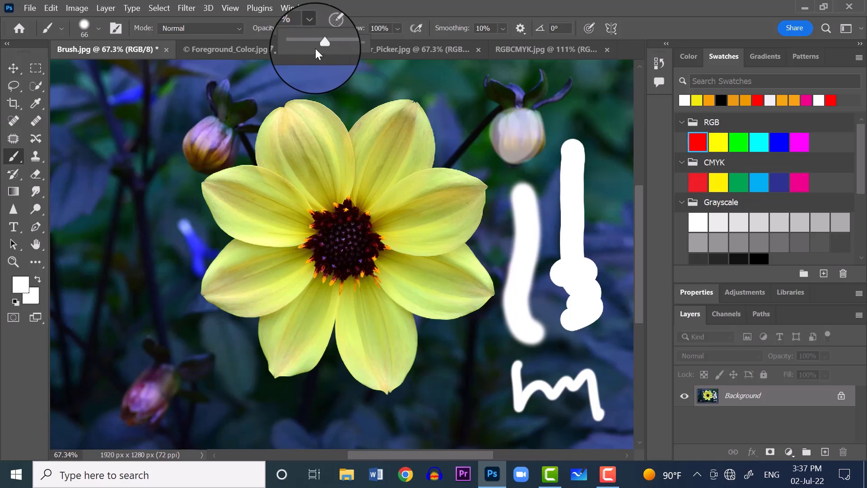
{"action": "left_click_drag", "start_coordinate": [316, 47], "coordinate": [373, 40]}
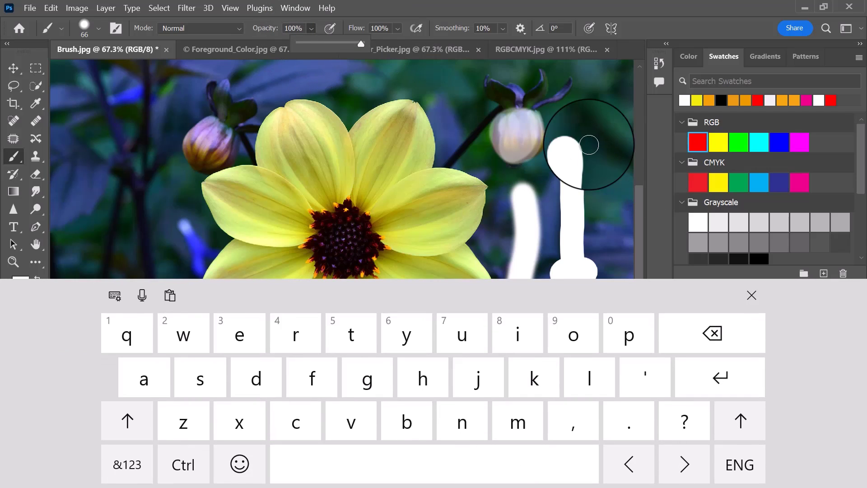
{"action": "left_click", "coordinate": [752, 295]}
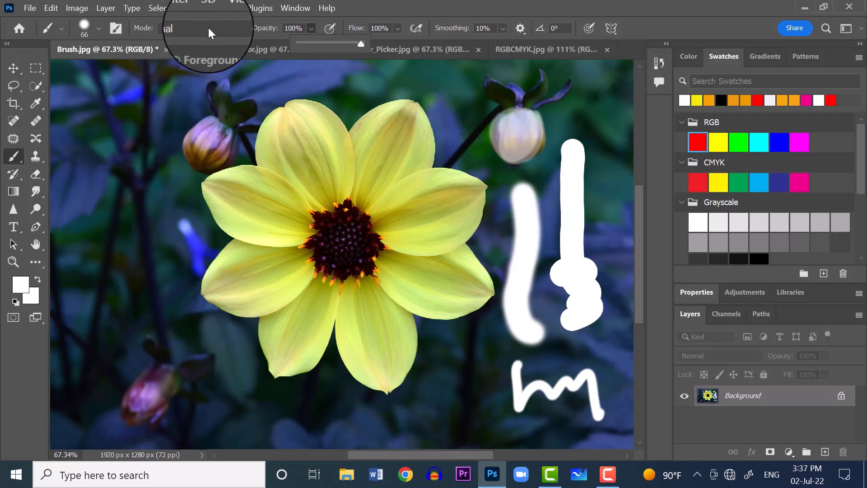
{"action": "left_click", "coordinate": [98, 28]}
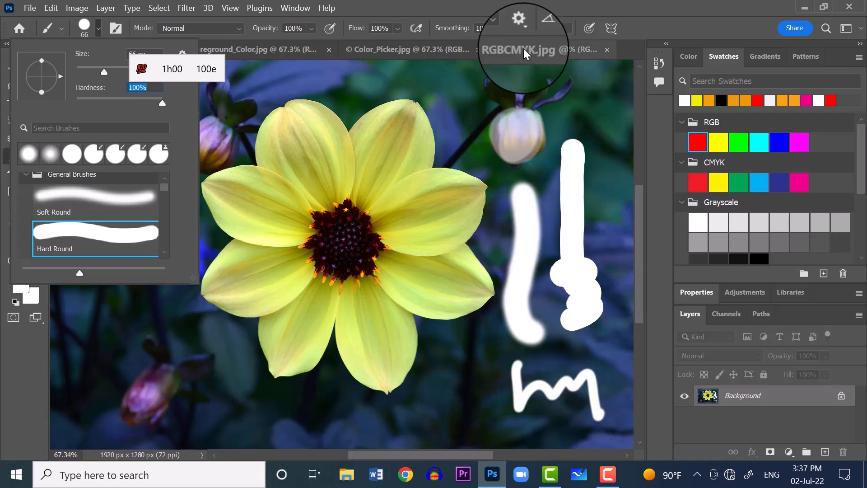
Set the Brush tool's blending mode to Color.
{"action": "left_click", "coordinate": [634, 29]}
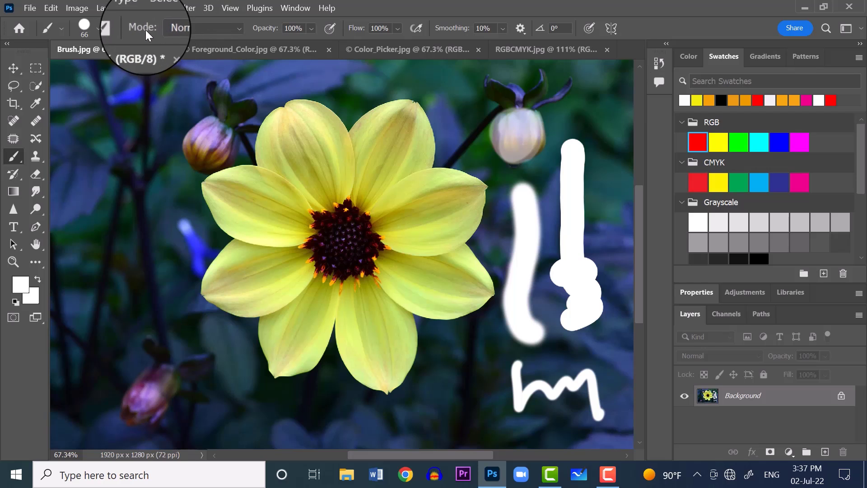
{"action": "left_click", "coordinate": [229, 25]}
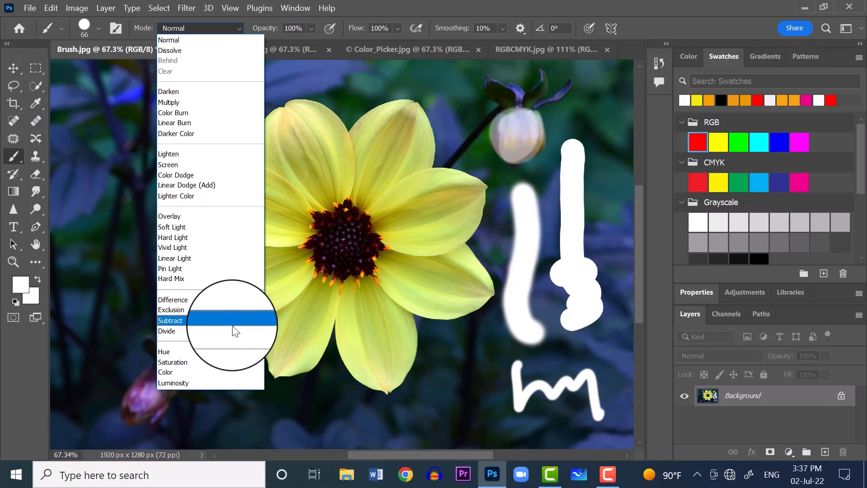
{"action": "left_click", "coordinate": [177, 372]}
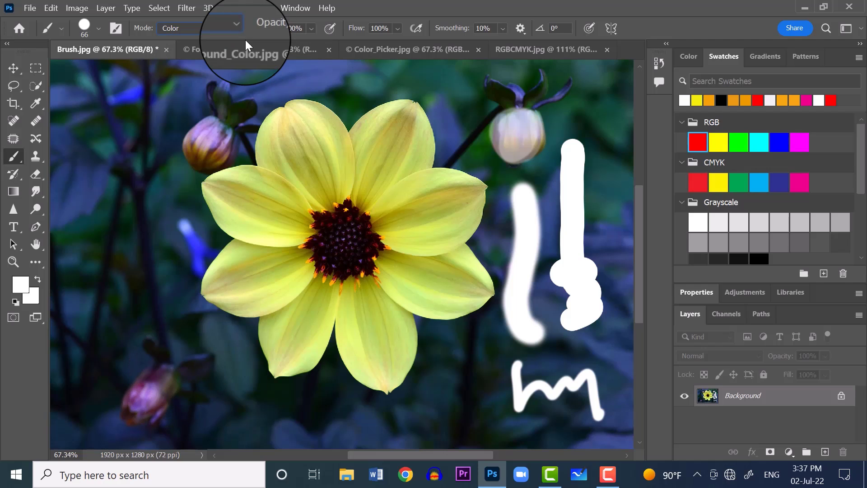
{"action": "left_click", "coordinate": [207, 25]}
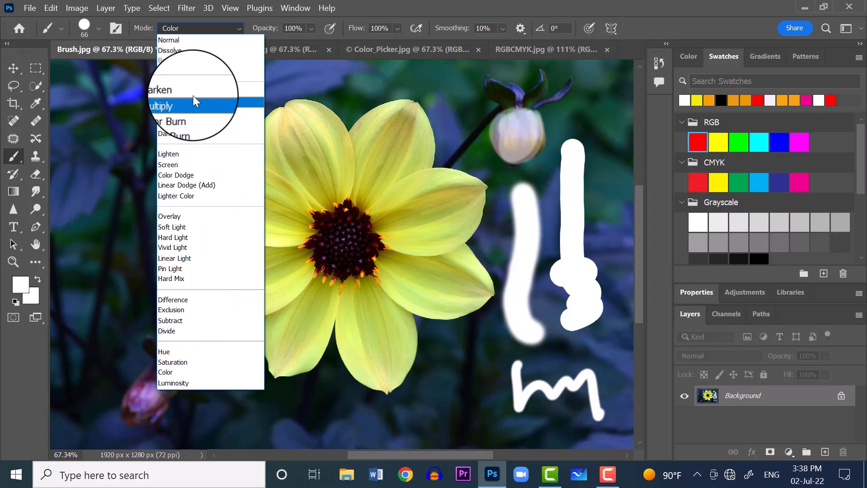
{"action": "left_click", "coordinate": [414, 7]}
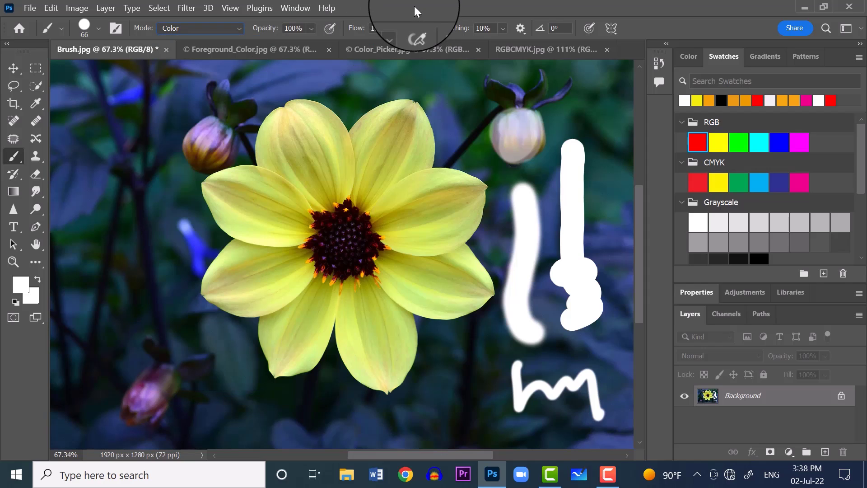
Try the RGB magenta swatch, and set the foreground color to the magenta swatch in the CMYK group.
{"action": "left_click", "coordinate": [800, 142]}
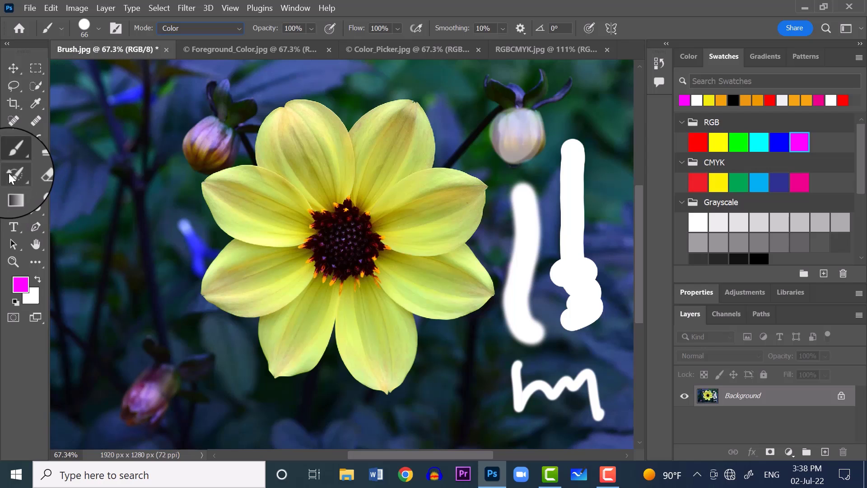
{"action": "left_click", "coordinate": [36, 102]}
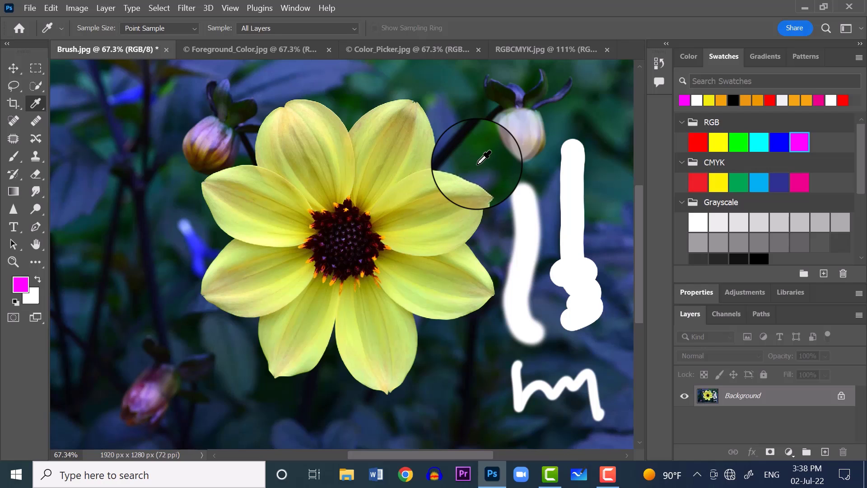
{"action": "left_click", "coordinate": [799, 183]}
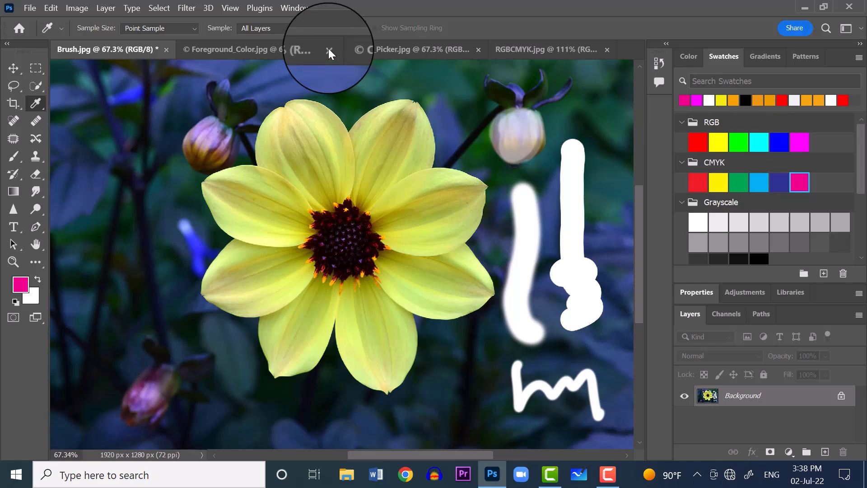
{"action": "left_click", "coordinate": [295, 8]}
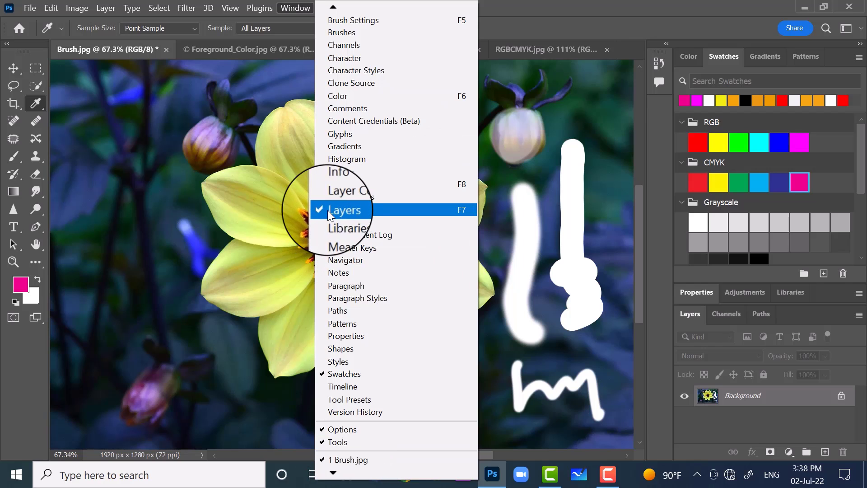
{"action": "left_click", "coordinate": [725, 43]}
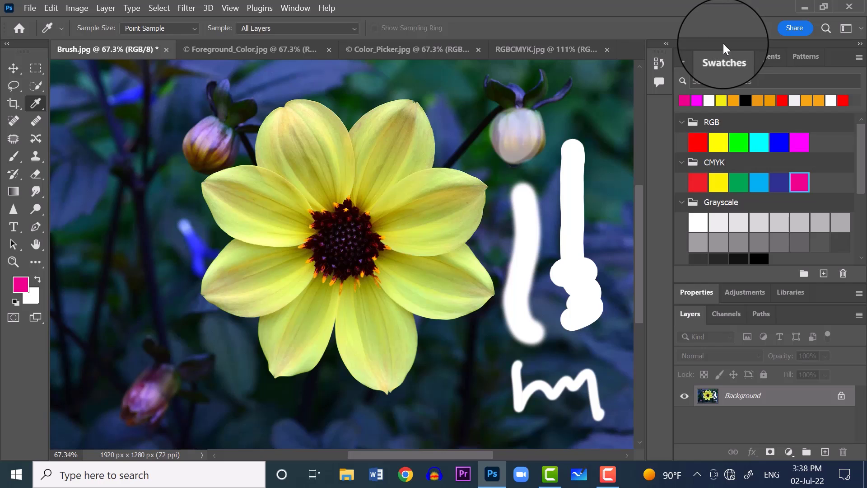
Brush magenta loosely over the flower's petals in Color mode, and revert the image to its last saved version.
{"action": "left_click", "coordinate": [15, 156]}
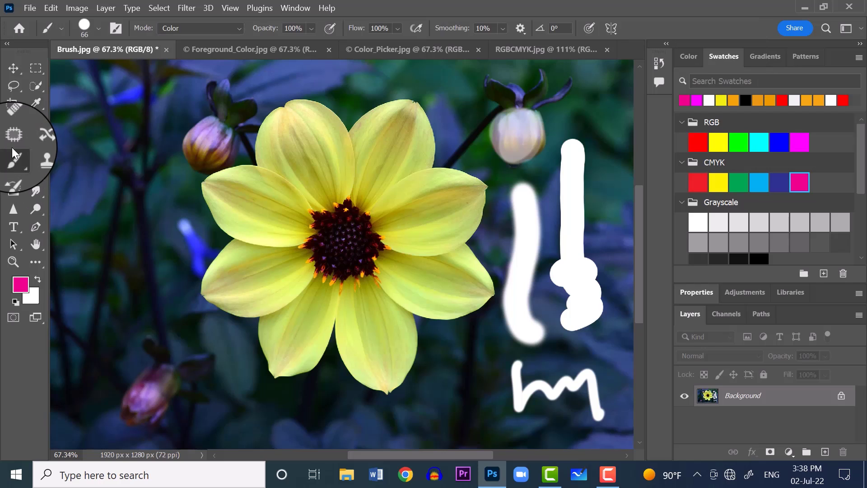
{"action": "left_click_drag", "start_coordinate": [307, 173], "coordinate": [374, 127]}
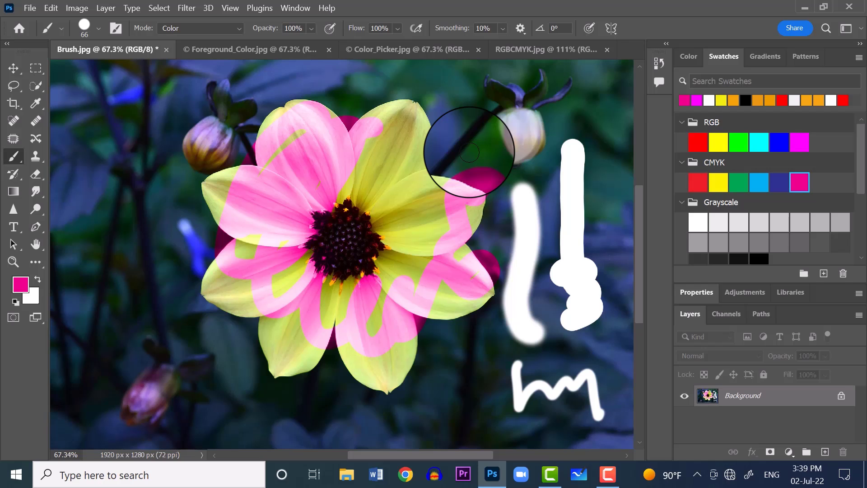
{"action": "left_click", "coordinate": [30, 7]}
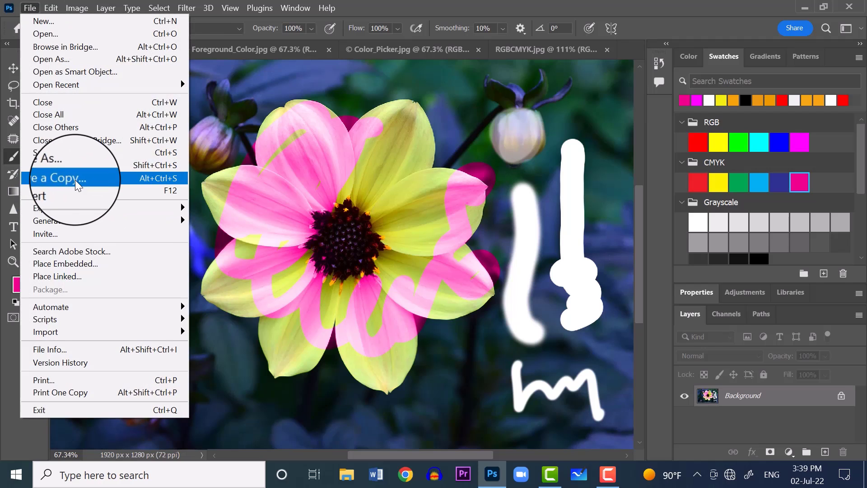
{"action": "left_click", "coordinate": [151, 191]}
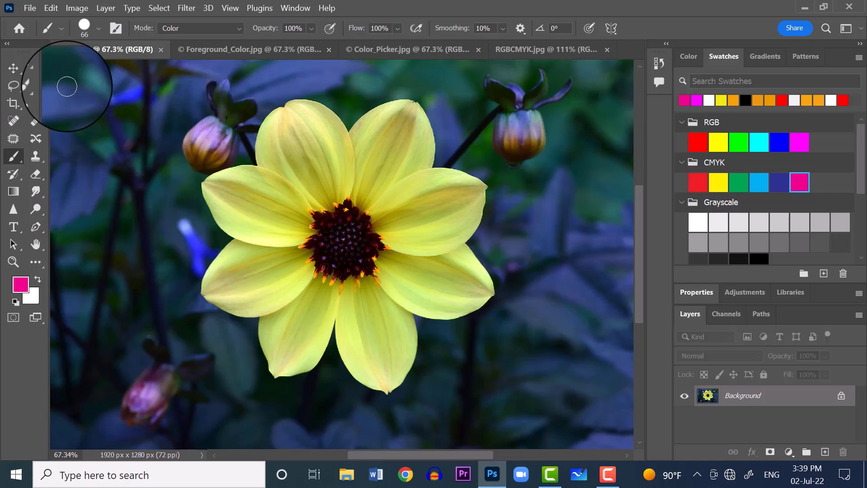
Select the whole yellow flower with the Quick Selection tool, varying its brush size between 15 and 90 px.
{"action": "left_click", "coordinate": [34, 86]}
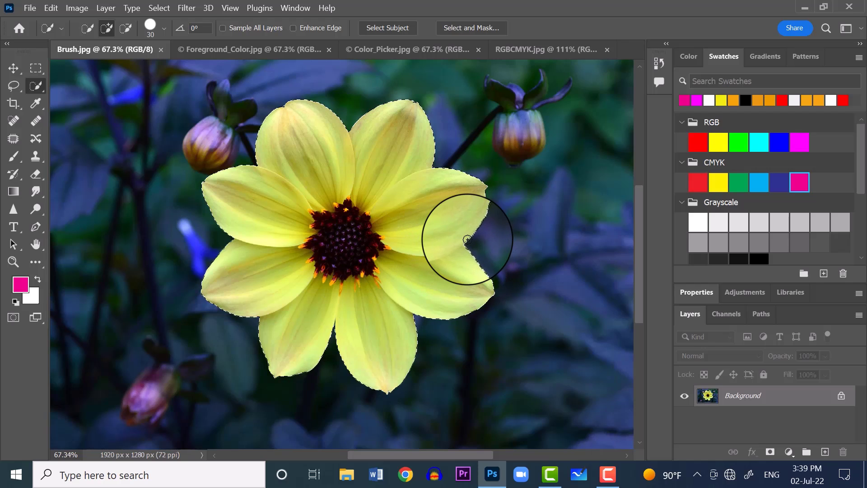
{"action": "key", "text": "bracketleft"}
{"action": "key", "text": "bracketleft"}
{"action": "key", "text": "bracketleft"}
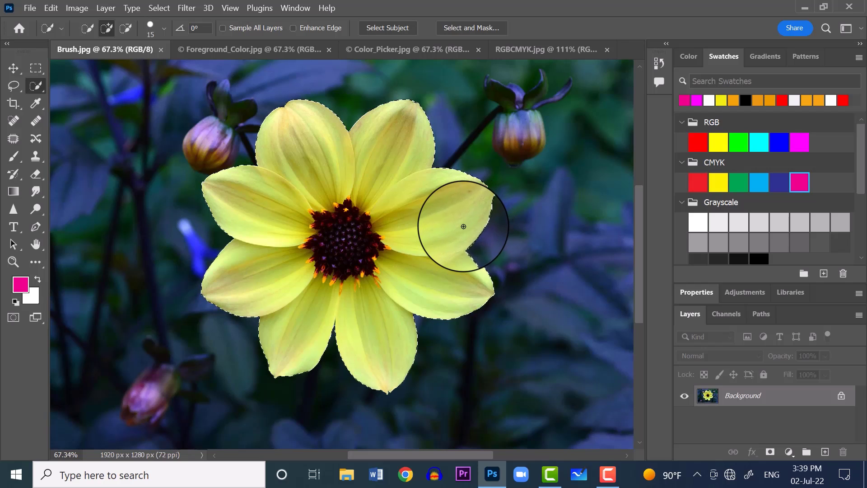
{"action": "key", "text": "bracketright"}
{"action": "key", "text": "bracketright"}
{"action": "key", "text": "bracketright"}
{"action": "key", "text": "bracketright"}
{"action": "key", "text": "bracketright"}
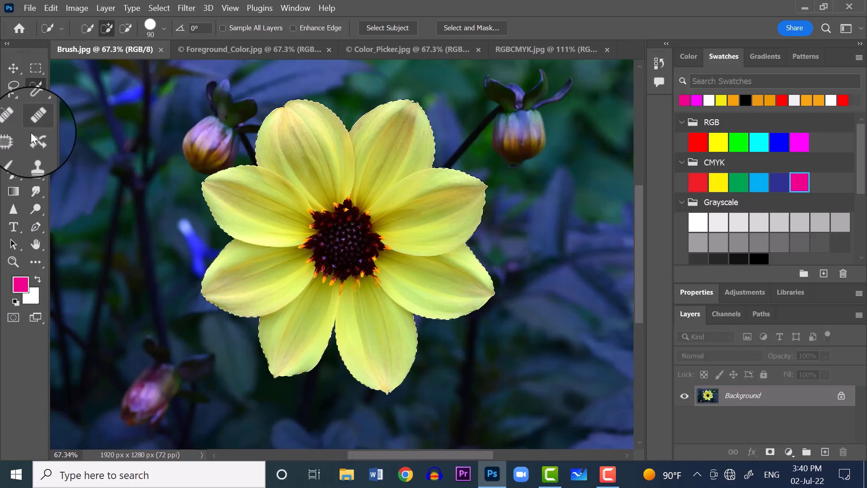
Enlarge the Brush tool to 125 px and paint magenta over the entire selected flower to recolor it pink.
{"action": "left_click", "coordinate": [12, 153]}
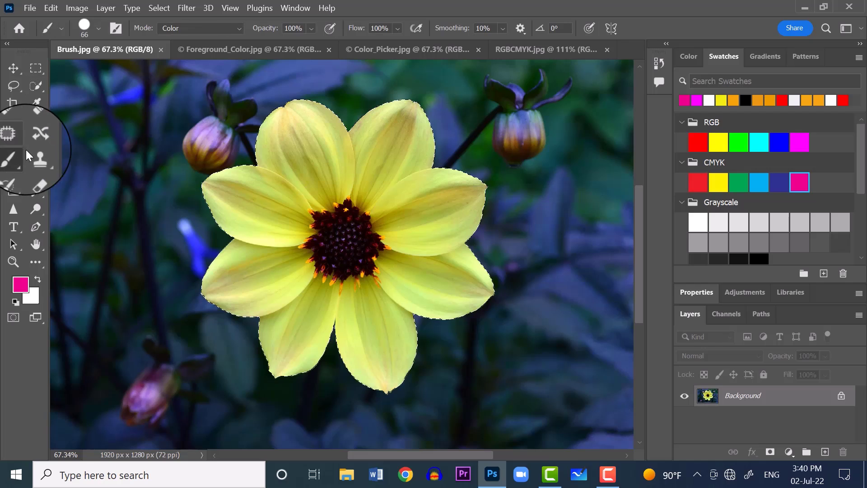
{"action": "key", "text": "bracketright"}
{"action": "key", "text": "bracketright"}
{"action": "key", "text": "bracketright"}
{"action": "key", "text": "bracketright"}
{"action": "key", "text": "bracketright"}
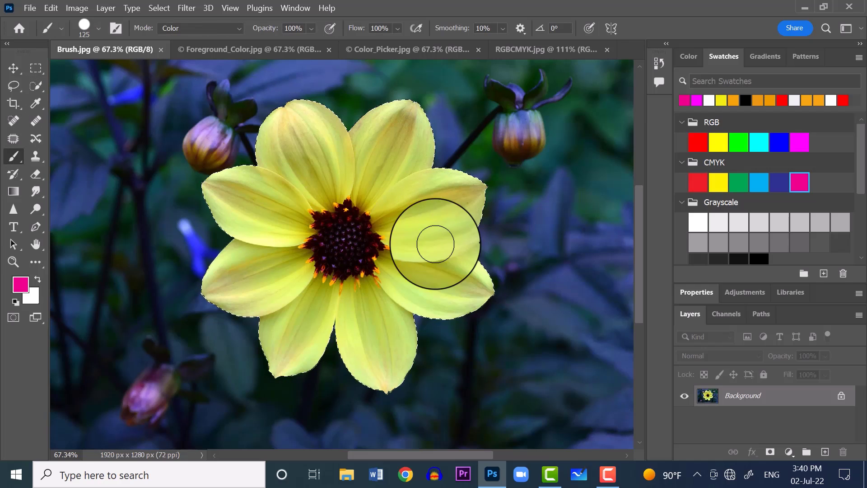
{"action": "left_click", "coordinate": [395, 279]}
{"action": "left_click_drag", "start_coordinate": [370, 174], "coordinate": [393, 258]}
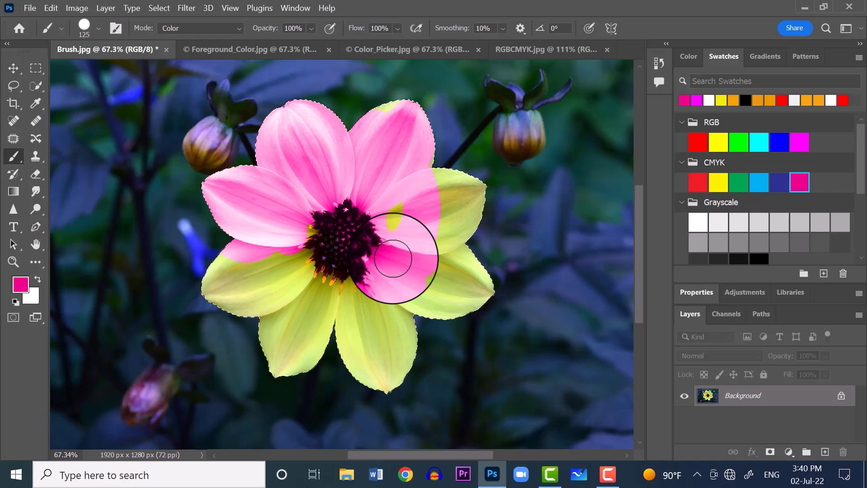
{"action": "left_click_drag", "start_coordinate": [393, 258], "coordinate": [257, 346]}
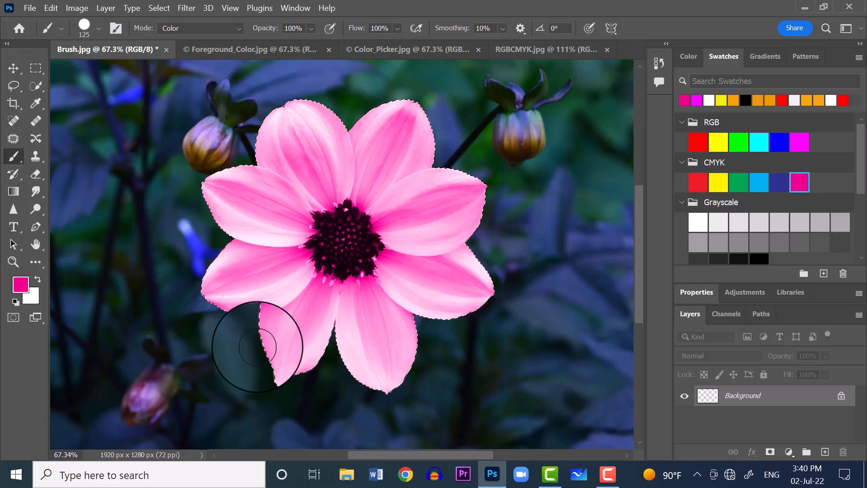
{"action": "left_click_drag", "start_coordinate": [257, 347], "coordinate": [385, 156]}
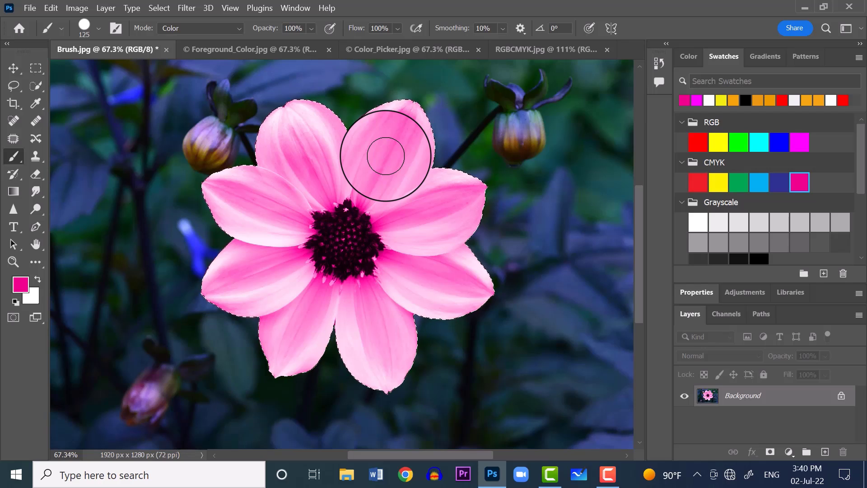
Switch to the Move tool and deselect the recolored flower.
{"action": "left_click", "coordinate": [13, 68]}
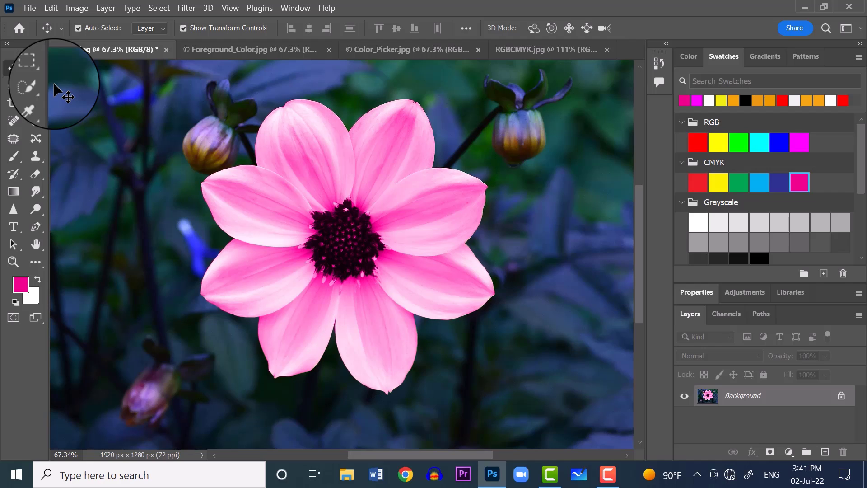
{"action": "left_click", "coordinate": [30, 8]}
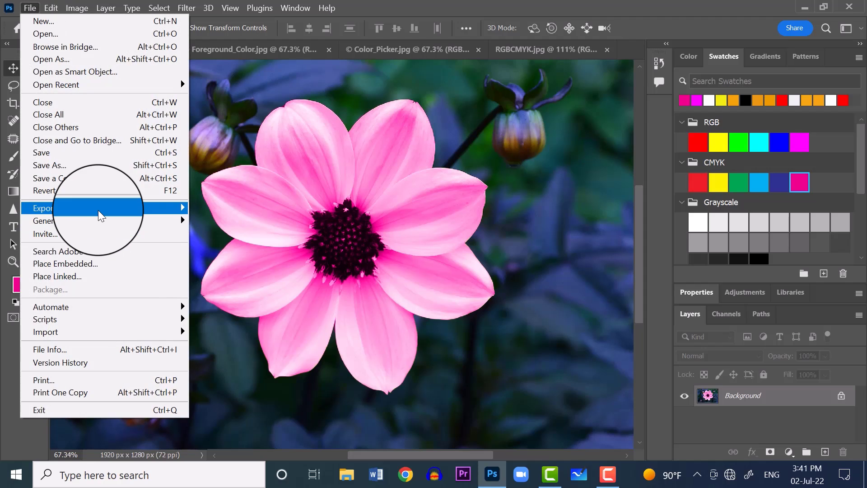
{"action": "left_click", "coordinate": [536, 237]}
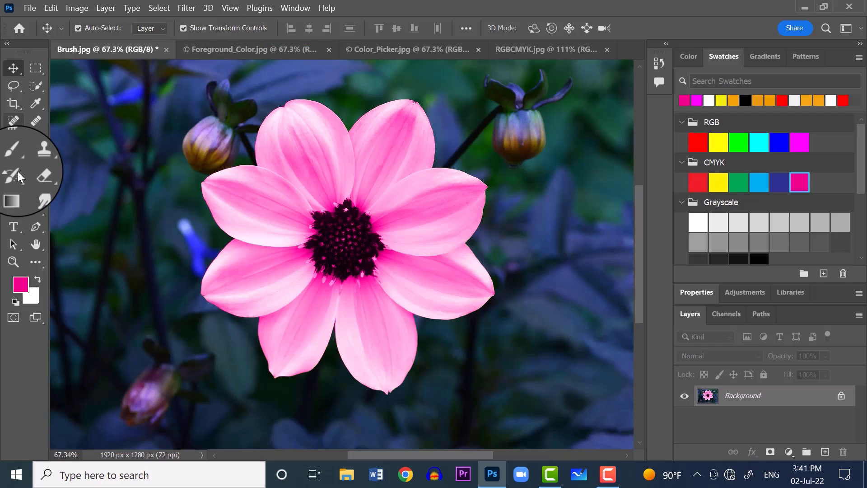
Return to the Brush tool and set its blending mode to Normal.
{"action": "left_click", "coordinate": [13, 155]}
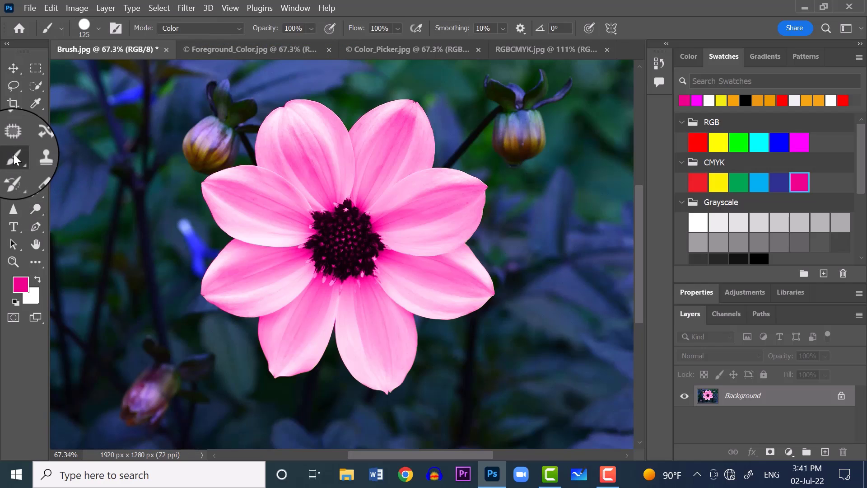
{"action": "left_click", "coordinate": [216, 27]}
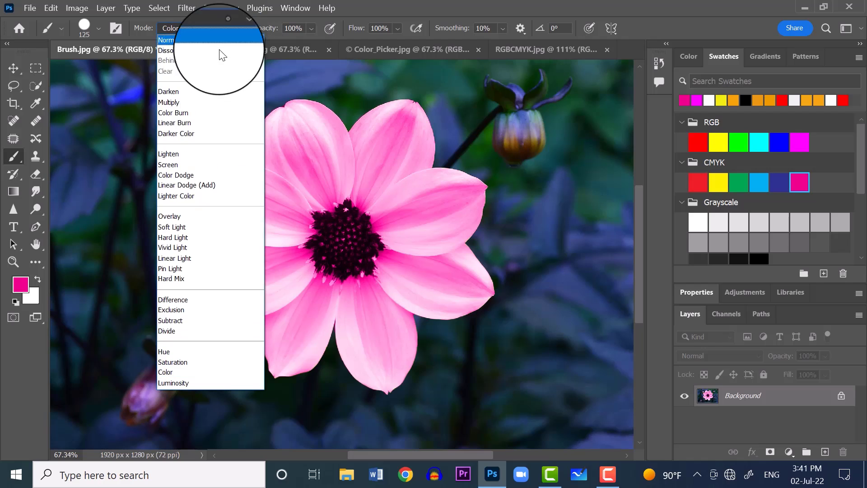
{"action": "left_click", "coordinate": [195, 40]}
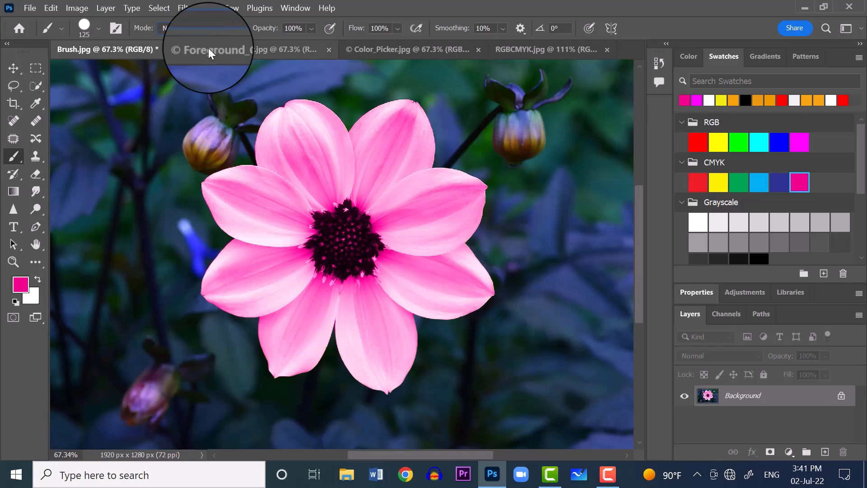
In Foreground_Color.jpg, paint a small black squiggle on the open notebook page with the default foreground color and an 18 px brush.
{"action": "left_click", "coordinate": [226, 52]}
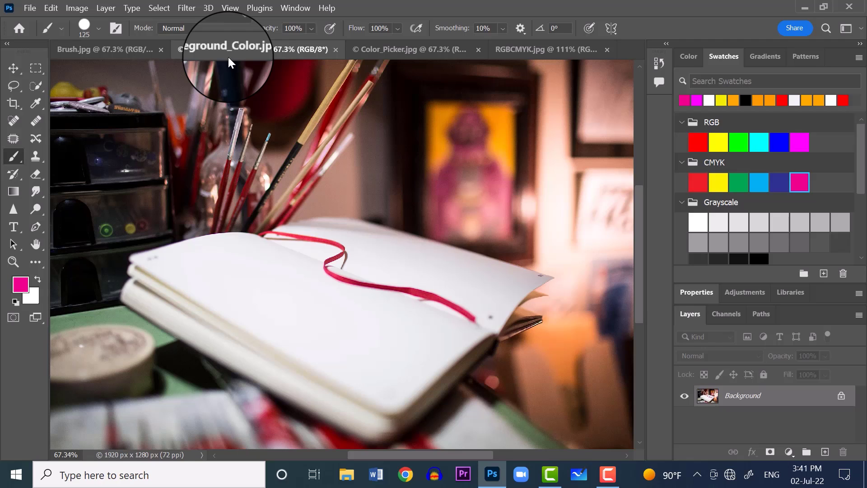
{"action": "left_click", "coordinate": [15, 302]}
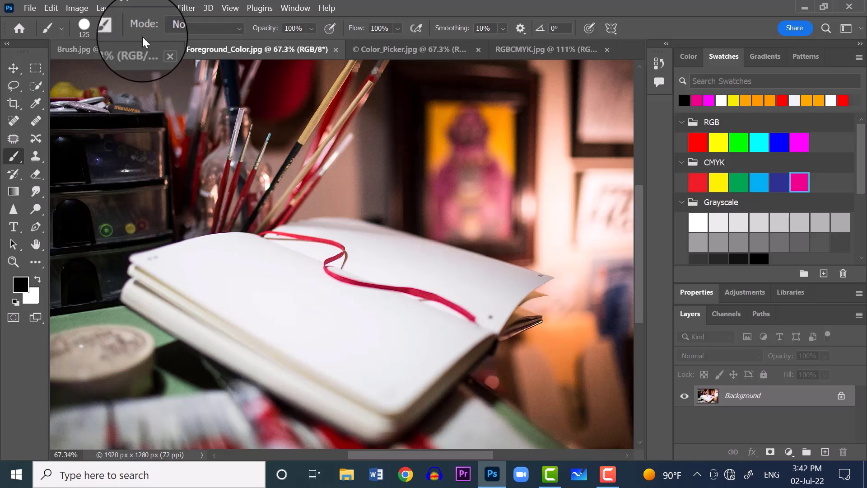
{"action": "left_click", "coordinate": [87, 32]}
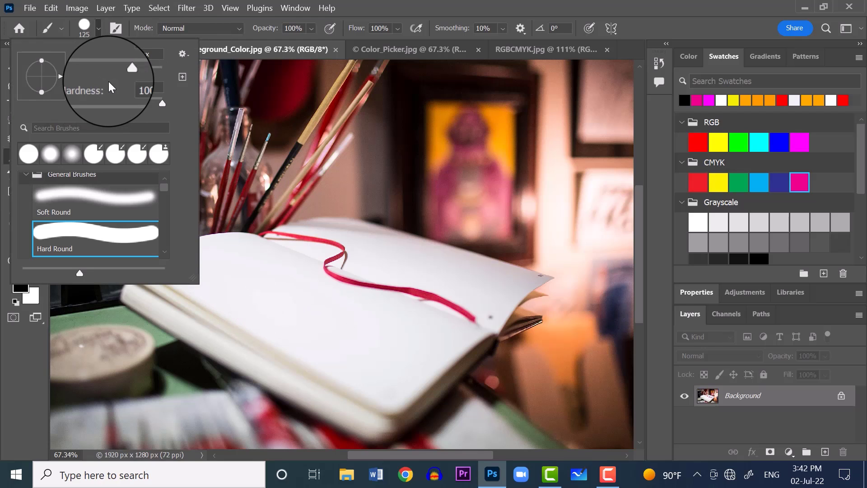
{"action": "left_click_drag", "start_coordinate": [123, 70], "coordinate": [86, 64]}
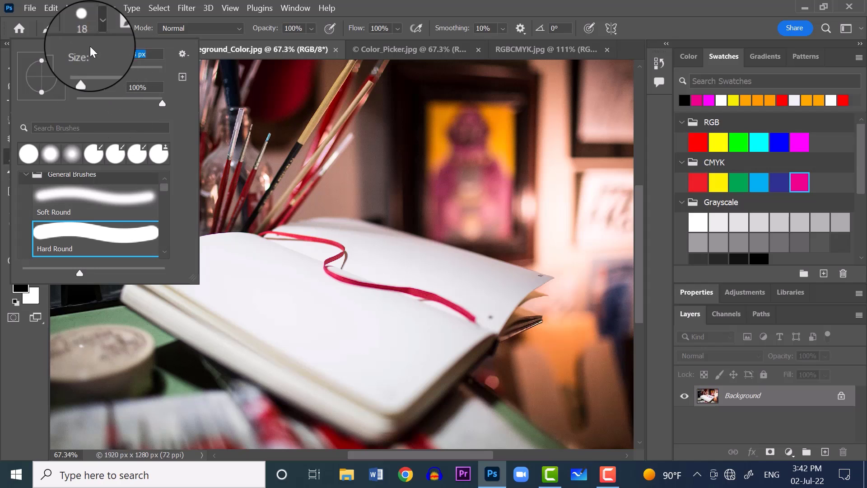
{"action": "mouse_move", "coordinate": [247, 291]}
{"action": "left_mouse_down"}
{"action": "mouse_move", "coordinate": [304, 297]}
{"action": "mouse_move", "coordinate": [307, 326]}
{"action": "left_mouse_up"}
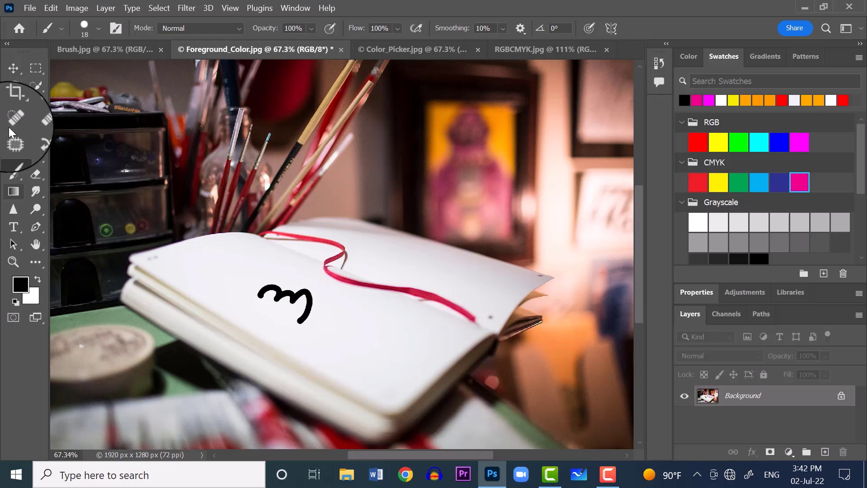
Sample the orange of the blurred framed picture with the Eyedropper as the foreground color.
{"action": "left_click", "coordinate": [36, 103]}
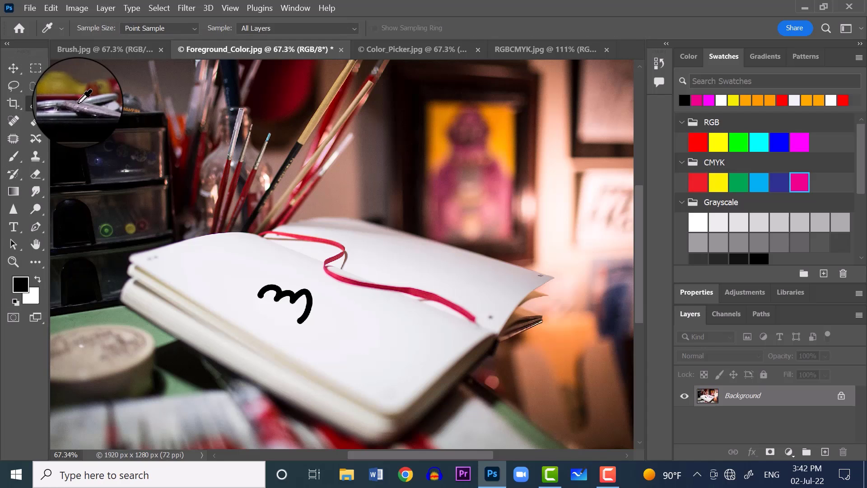
{"action": "left_click_drag", "start_coordinate": [457, 154], "coordinate": [499, 127]}
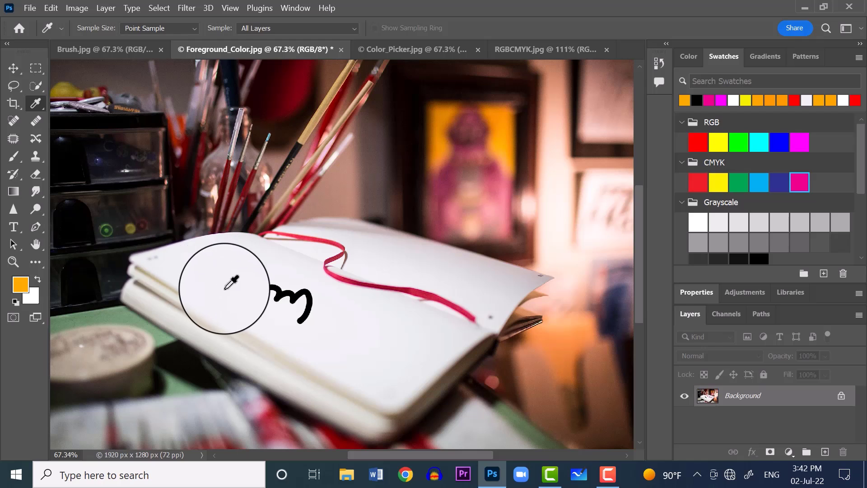
Paint a small orange squiggle on the notebook page with the 18 px Brush and swap the foreground and background colors.
{"action": "left_click", "coordinate": [14, 158]}
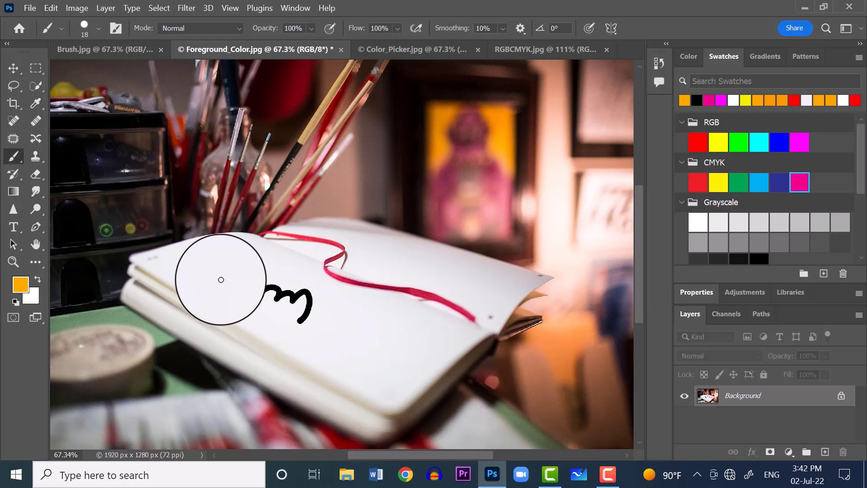
{"action": "left_click_drag", "start_coordinate": [219, 277], "coordinate": [221, 283]}
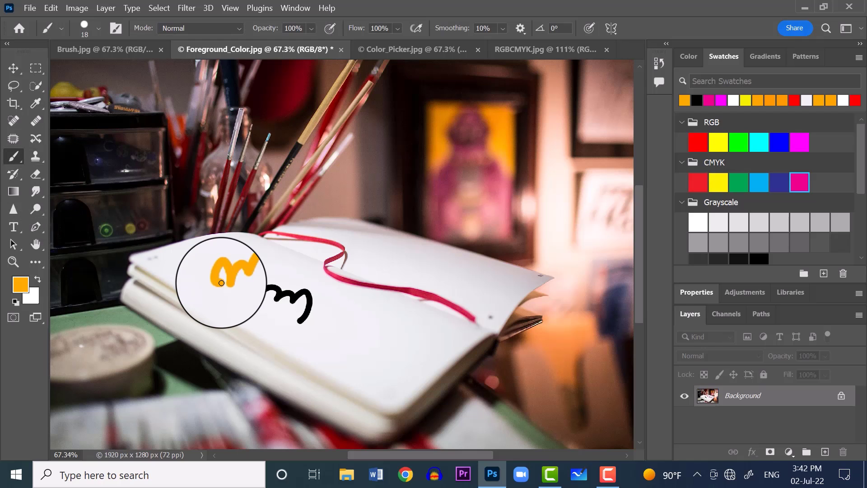
{"action": "left_click", "coordinate": [37, 278]}
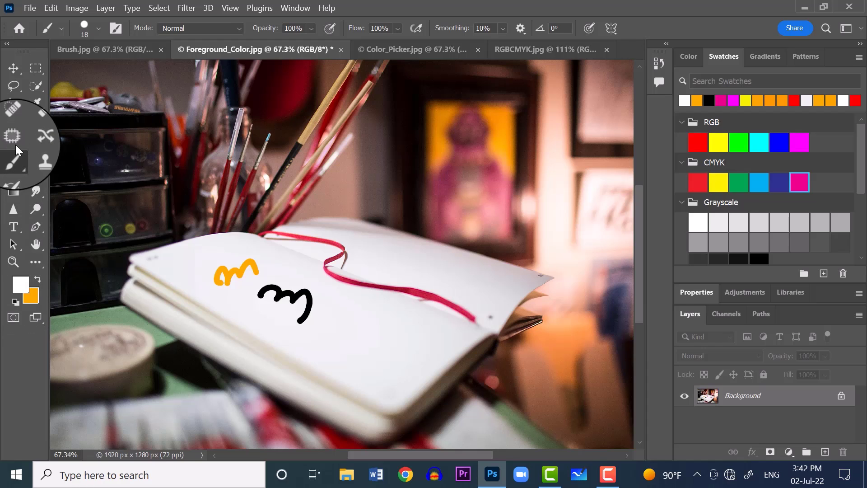
Choose the RGB red swatch as the foreground color and paint a small red squiggle below the black one on the notebook page.
{"action": "left_click", "coordinate": [35, 103]}
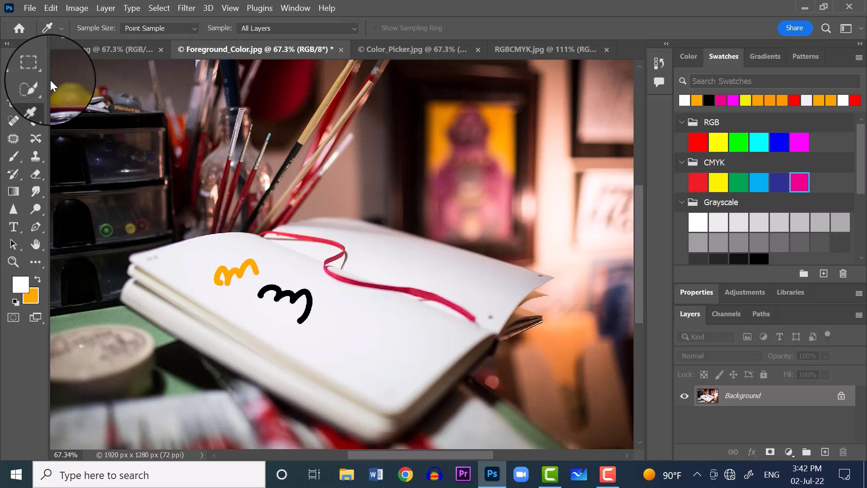
{"action": "left_click", "coordinate": [700, 139]}
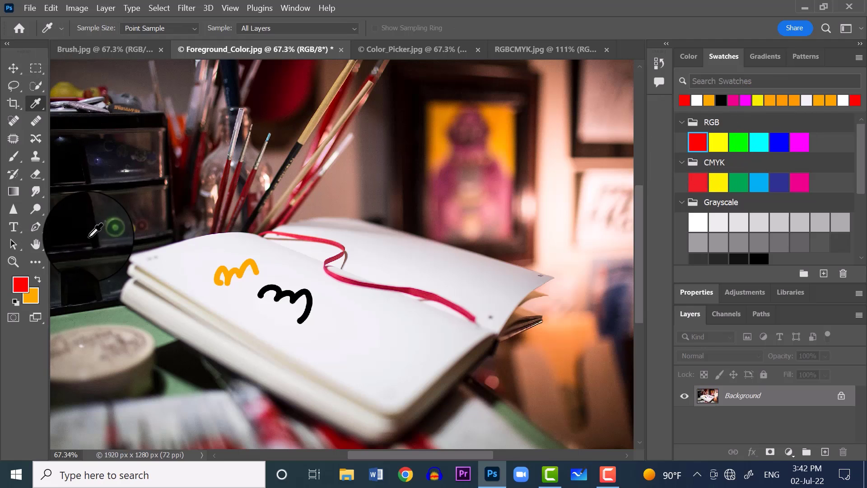
{"action": "left_click", "coordinate": [9, 158]}
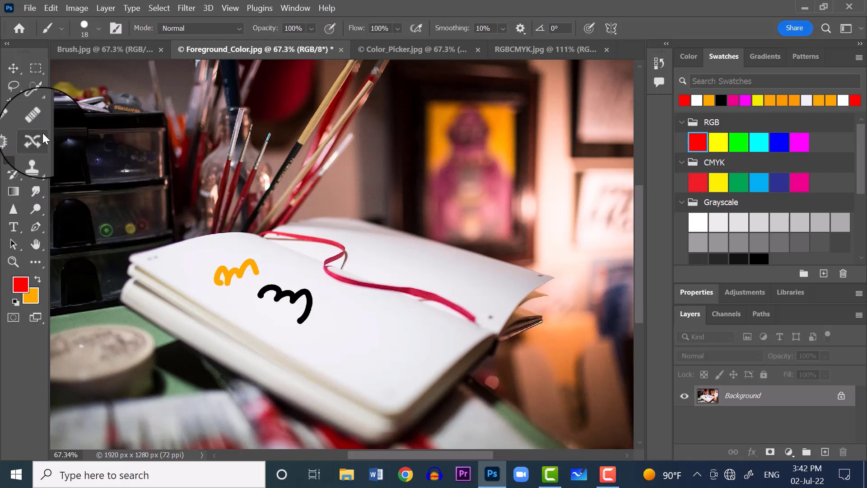
{"action": "mouse_move", "coordinate": [358, 319]}
{"action": "left_mouse_down"}
{"action": "mouse_move", "coordinate": [351, 342]}
{"action": "mouse_move", "coordinate": [386, 350]}
{"action": "mouse_move", "coordinate": [395, 335]}
{"action": "left_mouse_up"}
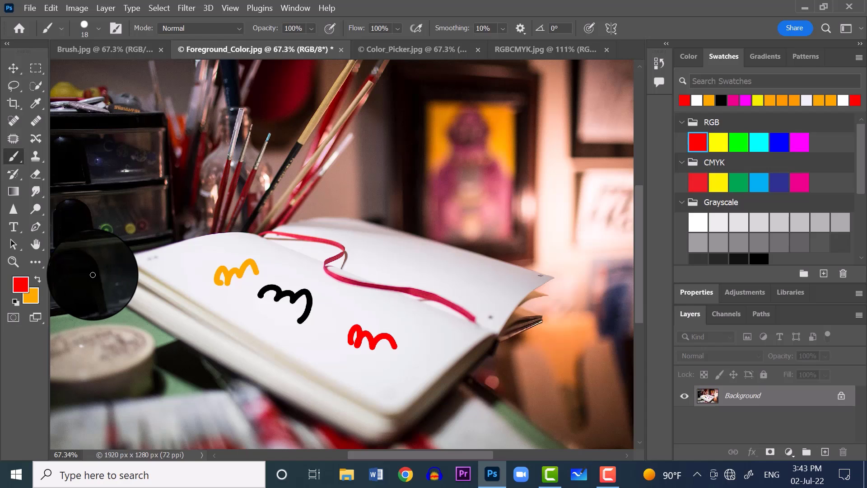
Swap the foreground and background colors back and forth repeatedly between red and orange.
{"action": "key", "text": "x"}
{"action": "key", "text": "x"}
{"action": "key", "text": "x"}
{"action": "key", "text": "x"}
{"action": "key", "text": "x"}
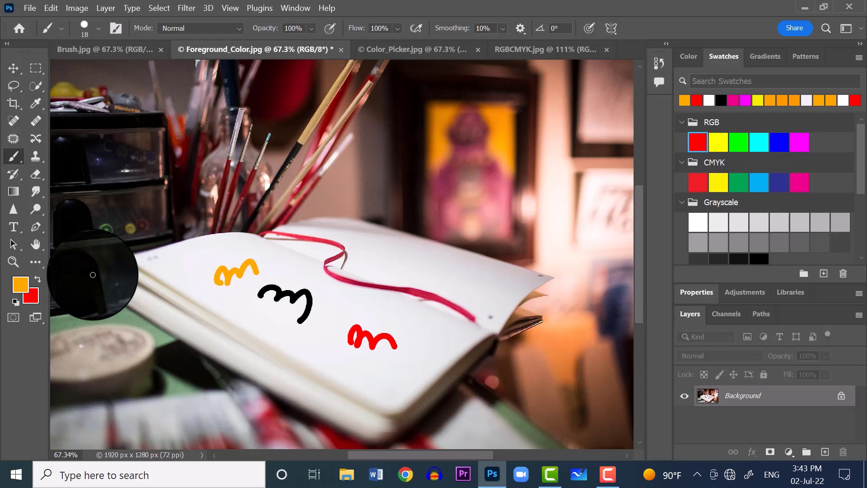
{"action": "key", "text": "x"}
{"action": "key", "text": "x"}
{"action": "key", "text": "x"}
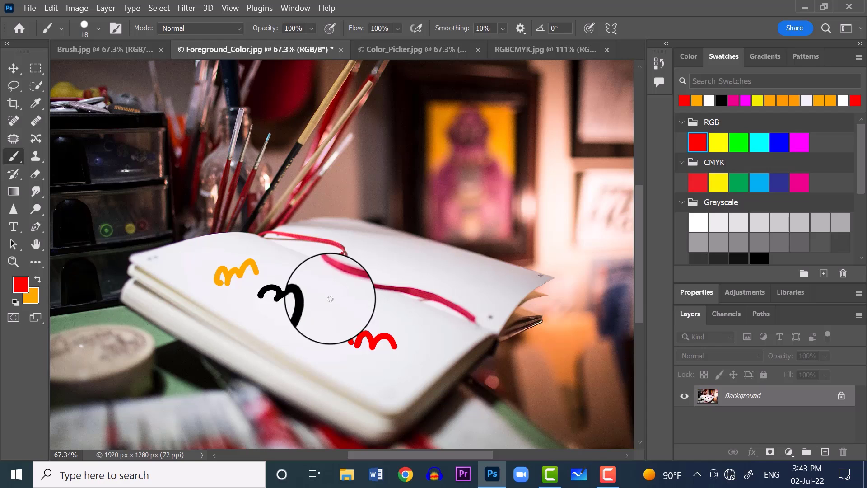
{"action": "key", "text": "x"}
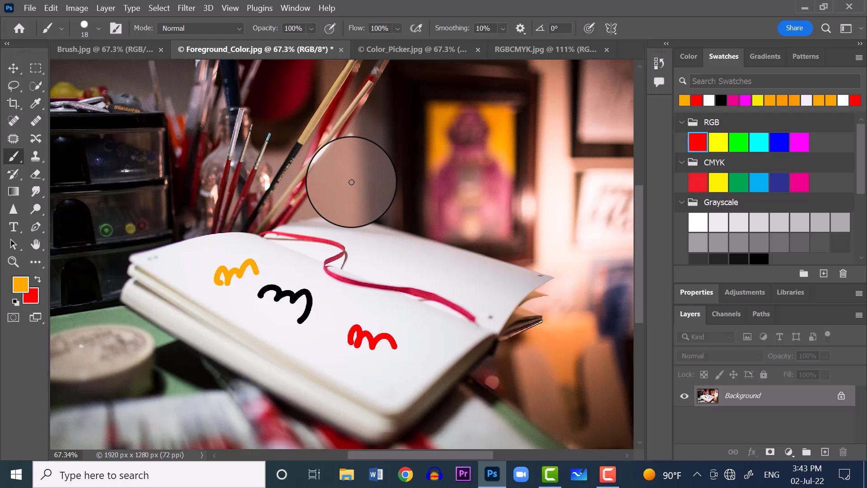
{"action": "key", "text": "x"}
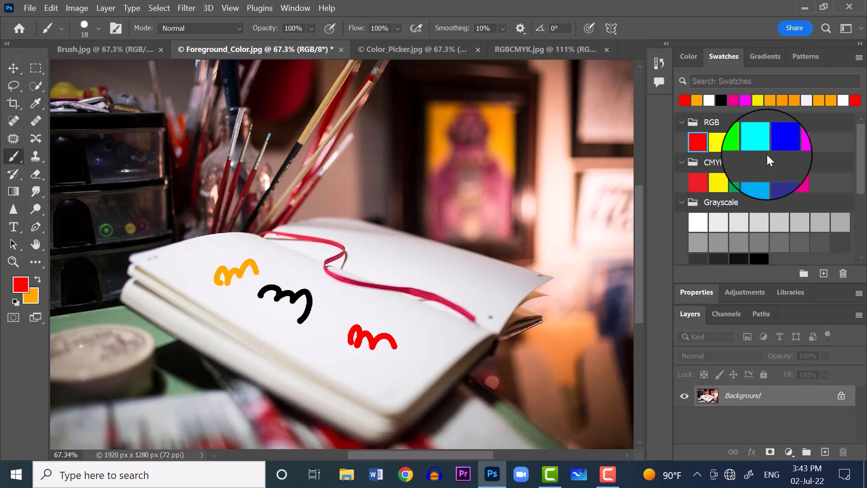
Swap the foreground and background colors a few more times and reset both to the default black and white.
{"action": "left_click", "coordinate": [37, 277]}
{"action": "left_click", "coordinate": [33, 278]}
{"action": "left_click", "coordinate": [33, 275]}
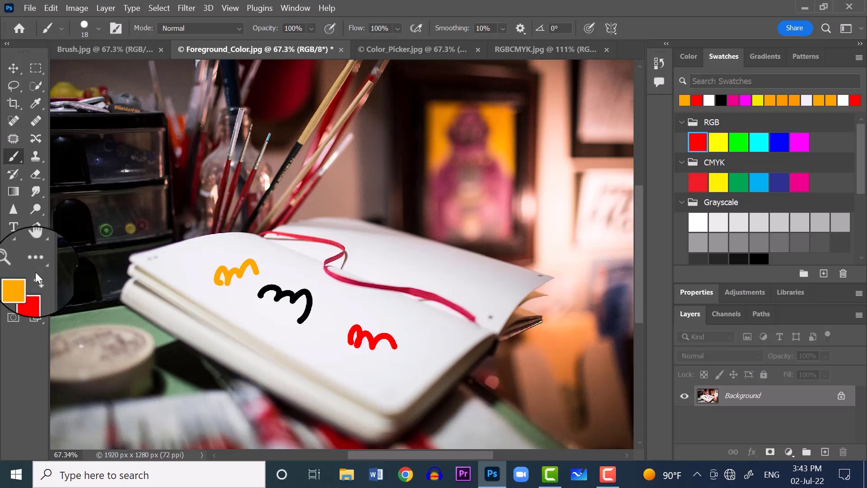
{"action": "left_click", "coordinate": [34, 272]}
{"action": "left_click", "coordinate": [34, 271]}
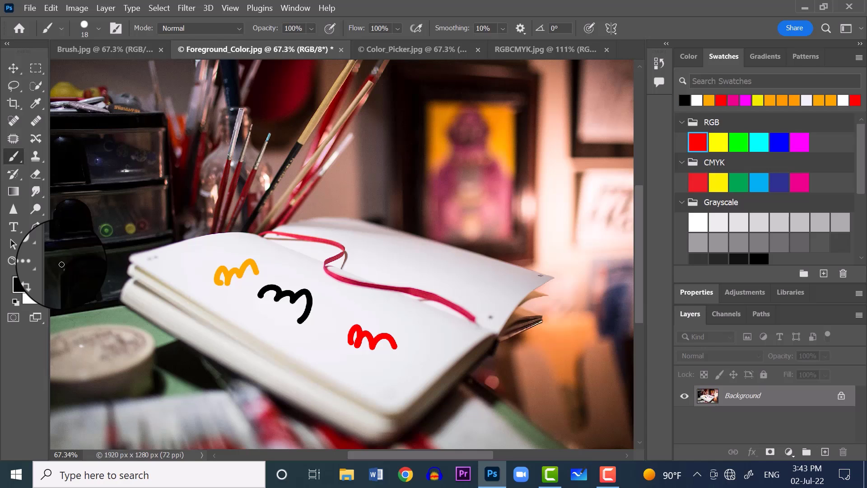
Activate the Eyedropper tool and switch to the Color_Picker.jpg document.
{"action": "key", "text": "ctrl+z"}
{"action": "key", "text": "i"}
{"action": "mouse_move", "coordinate": [62, 265]}
{"action": "left_mouse_down"}
{"action": "mouse_move", "coordinate": [760, 232]}
{"action": "mouse_move", "coordinate": [419, 49]}
{"action": "mouse_move", "coordinate": [423, 36]}
{"action": "left_mouse_up"}
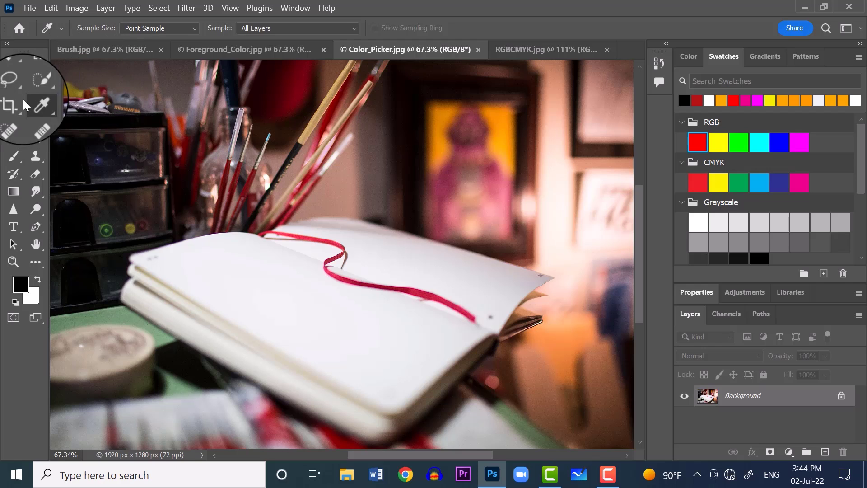
Sample several colors in and around the blurred framed picture with the Eyedropper, ending with its orange as the foreground color.
{"action": "left_click", "coordinate": [492, 119]}
{"action": "left_click", "coordinate": [460, 113]}
{"action": "left_click", "coordinate": [527, 116]}
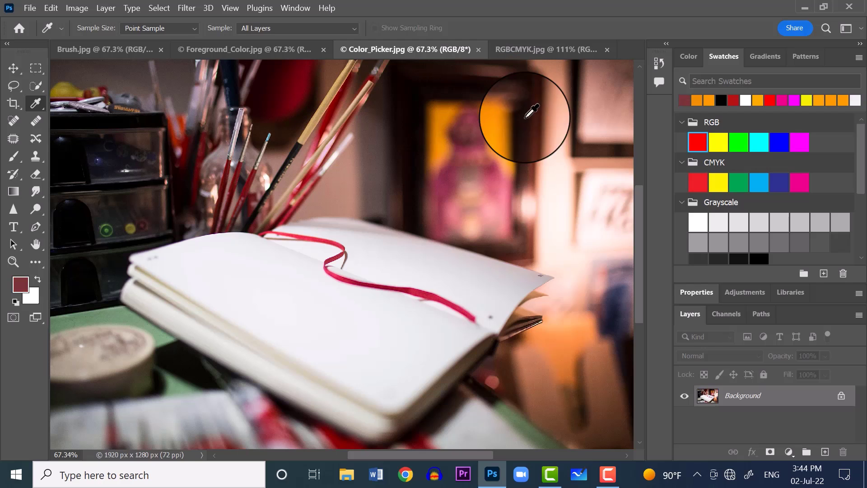
{"action": "left_click", "coordinate": [525, 153]}
{"action": "left_click", "coordinate": [528, 193]}
{"action": "left_click", "coordinate": [573, 174]}
{"action": "left_click", "coordinate": [486, 240]}
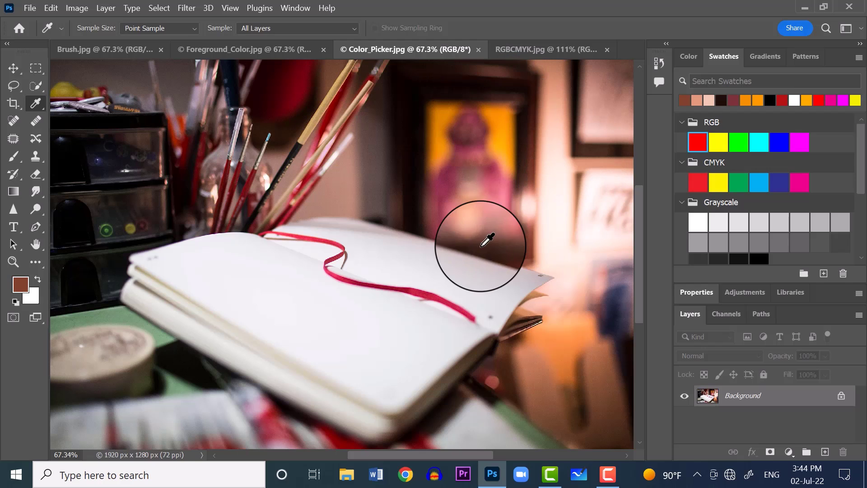
{"action": "left_click", "coordinate": [500, 134]}
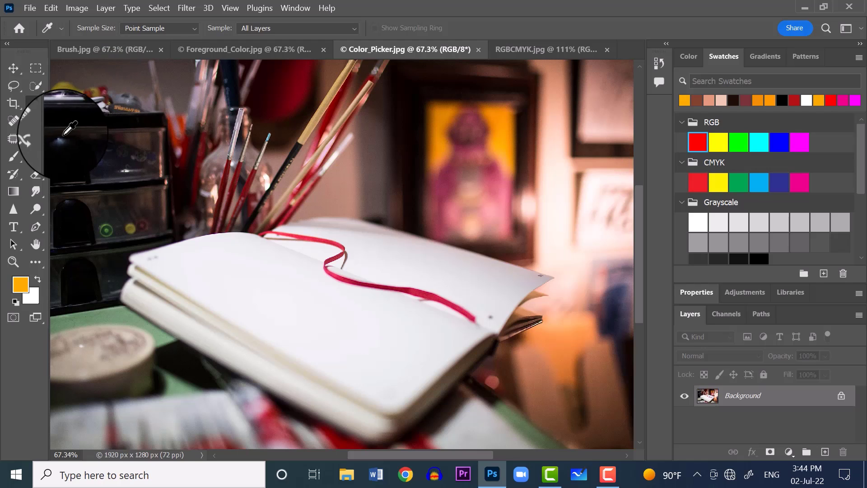
Open the Color Picker for the foreground color, pick gray 737974 and shift its hue to 69°.
{"action": "left_click", "coordinate": [19, 284]}
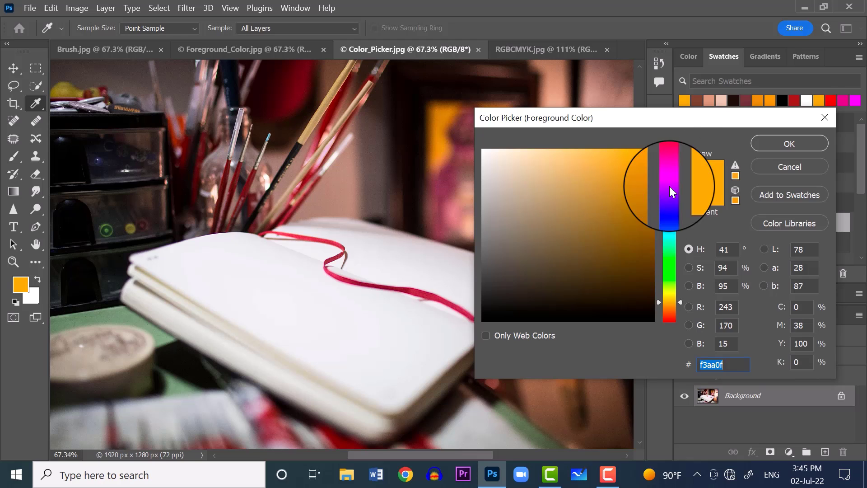
{"action": "type", "text": "737974"}
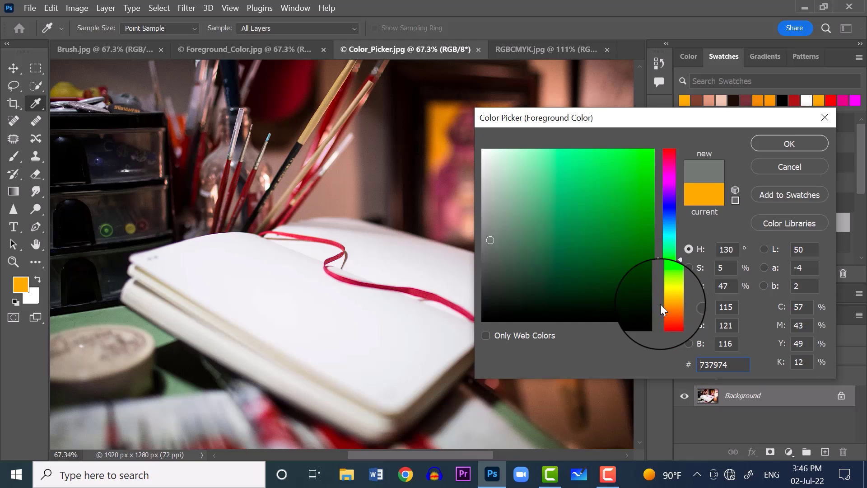
{"action": "left_click_drag", "start_coordinate": [662, 262], "coordinate": [666, 283]}
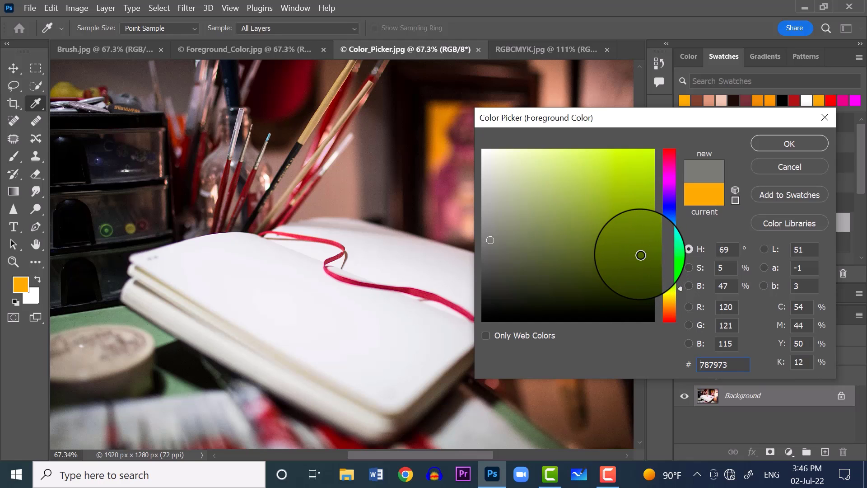
Try several lighter and darker shades of the 69° hue in the color field, ending on dark olive 414624.
{"action": "left_click", "coordinate": [642, 252]}
{"action": "mouse_move", "coordinate": [645, 250]}
{"action": "left_mouse_down"}
{"action": "mouse_move", "coordinate": [533, 246]}
{"action": "mouse_move", "coordinate": [502, 254]}
{"action": "left_mouse_up"}
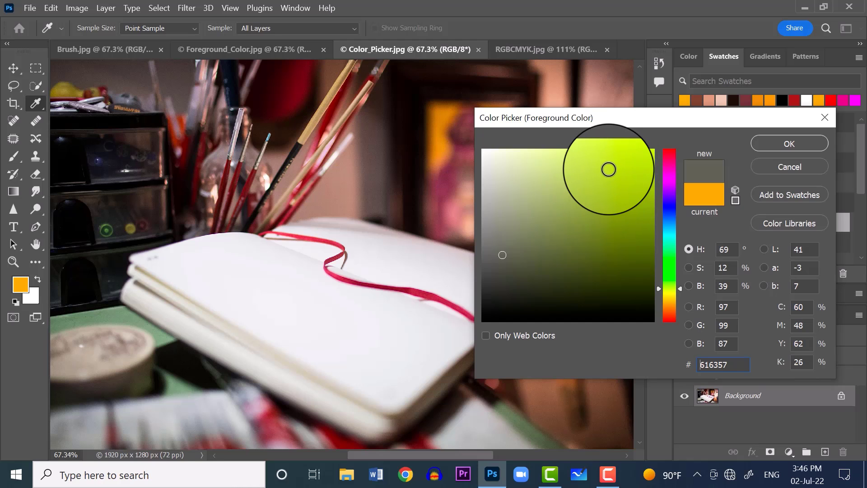
{"action": "left_click_drag", "start_coordinate": [592, 149], "coordinate": [591, 295]}
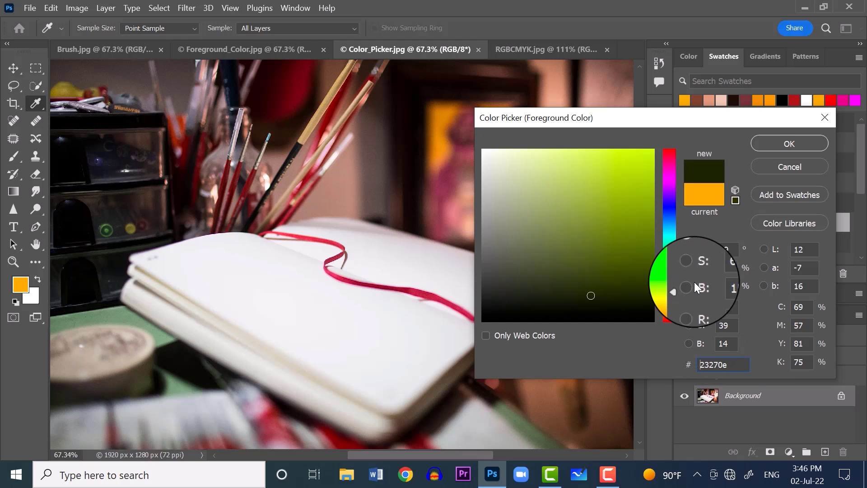
{"action": "mouse_move", "coordinate": [584, 282]}
{"action": "left_mouse_down"}
{"action": "mouse_move", "coordinate": [570, 262]}
{"action": "mouse_move", "coordinate": [557, 259]}
{"action": "left_mouse_up"}
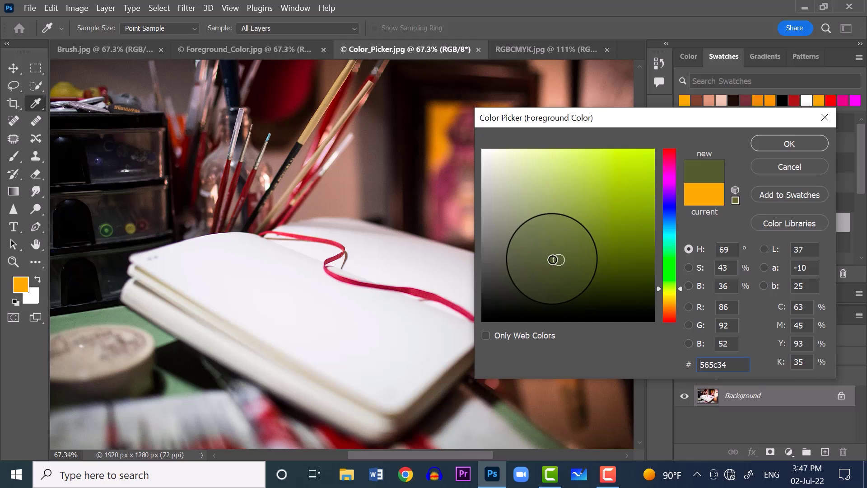
{"action": "left_click_drag", "start_coordinate": [557, 260], "coordinate": [565, 274]}
Switch the color field to its brightness view and back to hue, and select the hex code.
{"action": "left_click", "coordinate": [700, 286]}
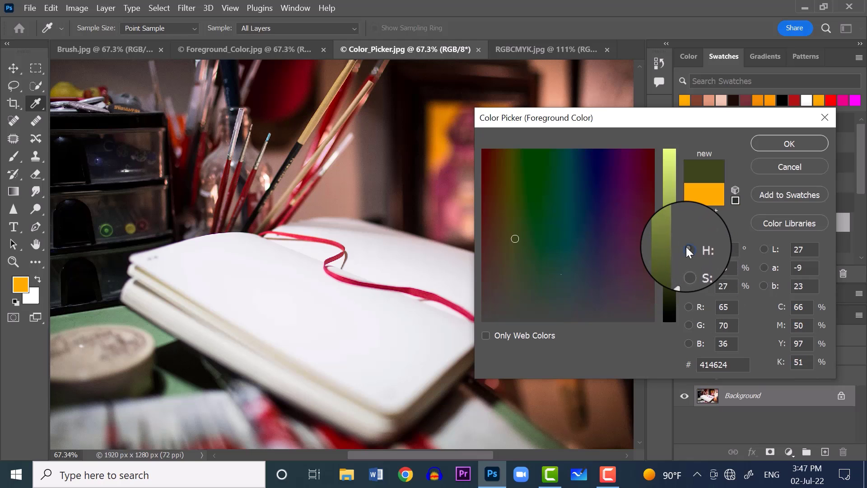
{"action": "left_click", "coordinate": [687, 248]}
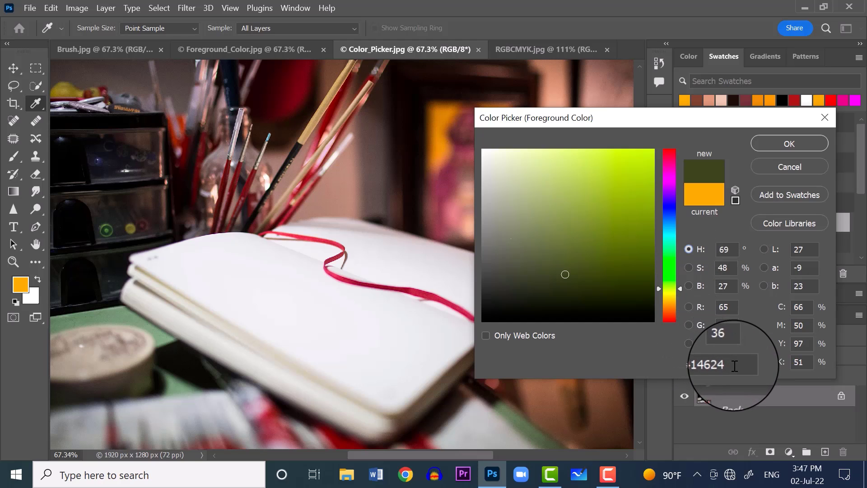
{"action": "mouse_move", "coordinate": [734, 364]}
{"action": "left_mouse_down"}
{"action": "mouse_move", "coordinate": [691, 364]}
{"action": "mouse_move", "coordinate": [736, 363]}
{"action": "left_mouse_up"}
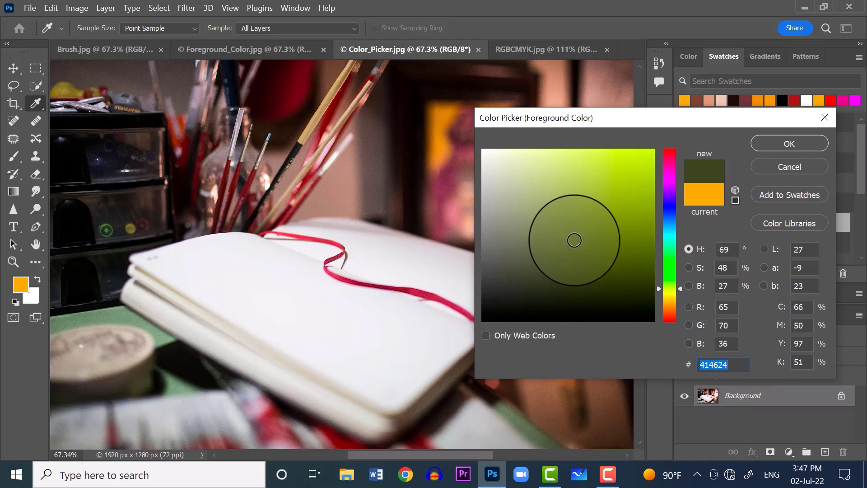
Pick the yellow-green a4b836 in the color field and highlight its hex code.
{"action": "left_click", "coordinate": [591, 243]}
{"action": "mouse_move", "coordinate": [591, 243]}
{"action": "left_mouse_down"}
{"action": "mouse_move", "coordinate": [572, 212]}
{"action": "mouse_move", "coordinate": [503, 248]}
{"action": "mouse_move", "coordinate": [604, 197]}
{"action": "left_mouse_up"}
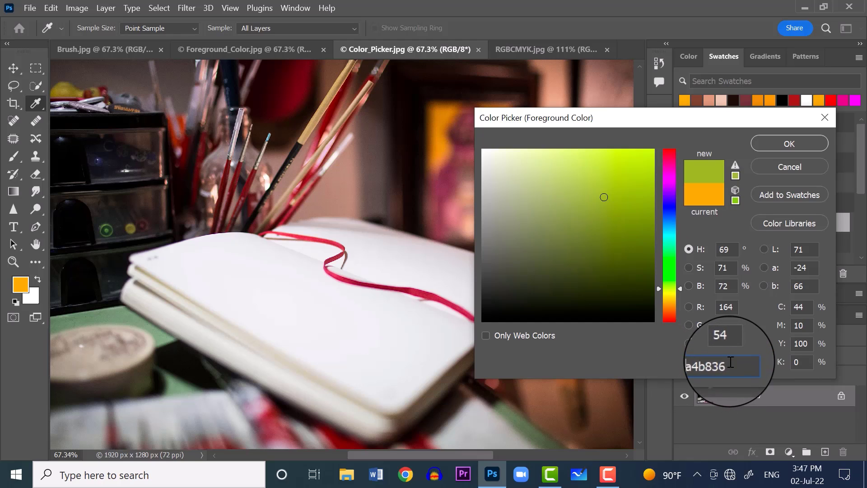
{"action": "left_click_drag", "start_coordinate": [731, 362], "coordinate": [707, 362]}
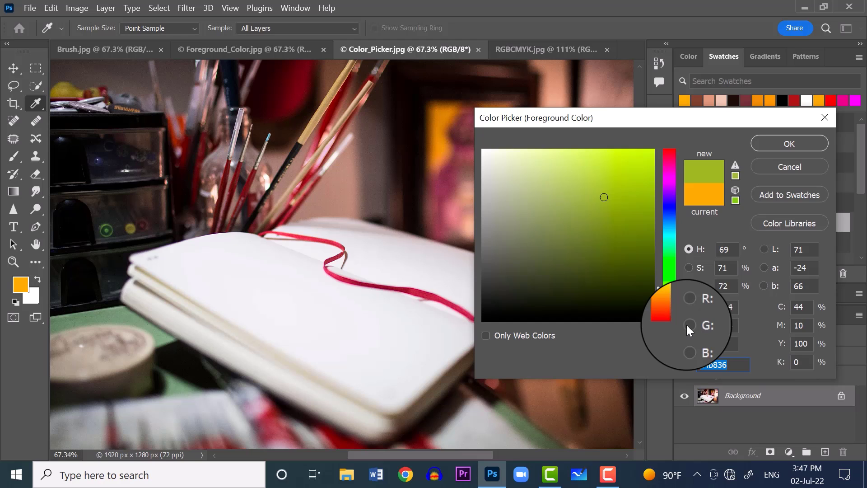
{"action": "left_click", "coordinate": [724, 364]}
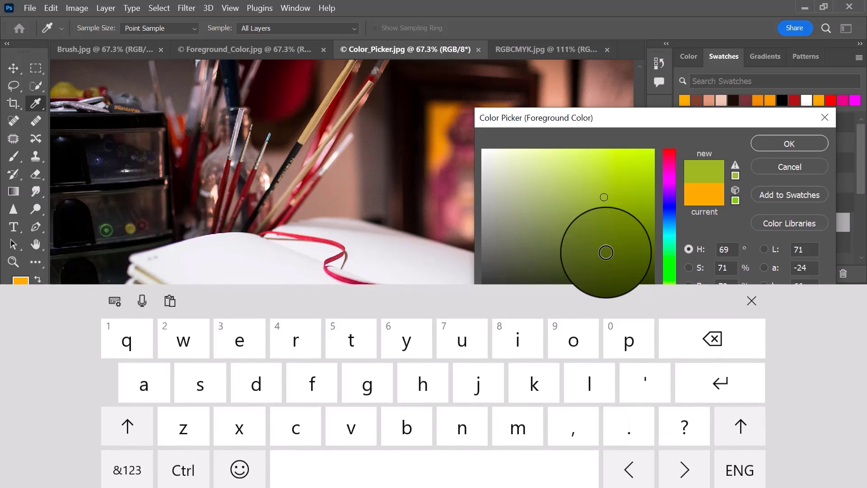
{"action": "left_click", "coordinate": [751, 300]}
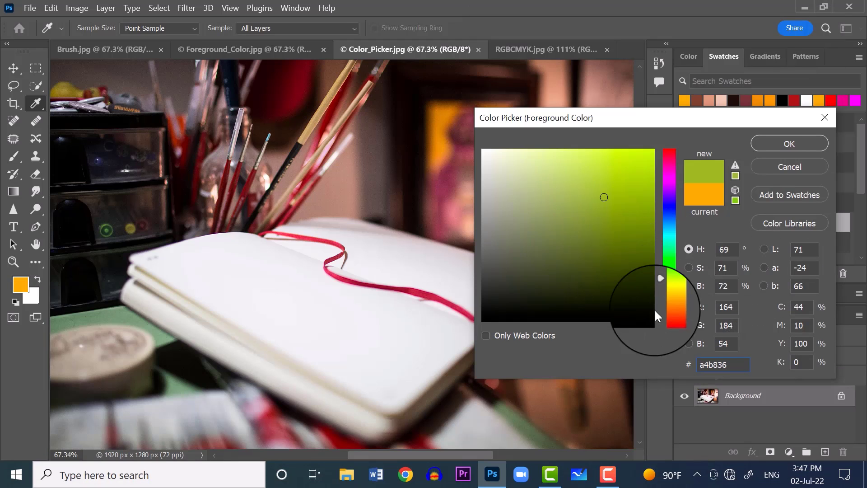
{"action": "left_click", "coordinate": [735, 362]}
{"action": "left_click", "coordinate": [751, 294]}
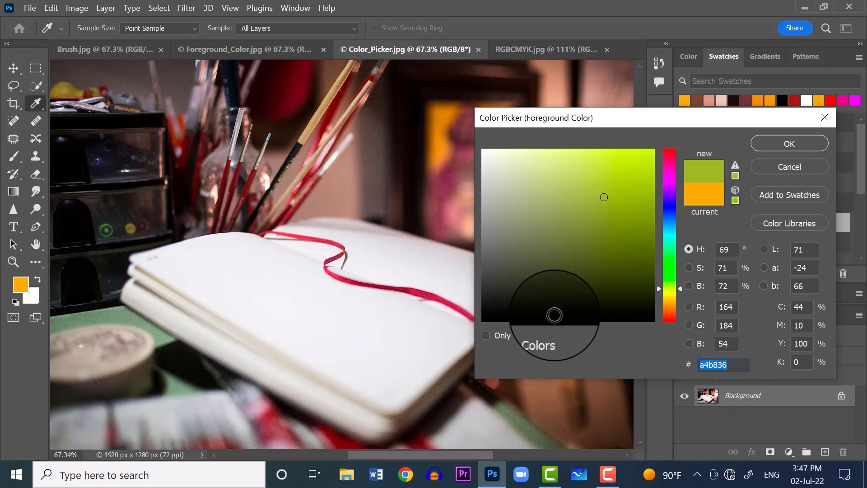
{"action": "left_click", "coordinate": [729, 364]}
{"action": "left_click", "coordinate": [751, 296]}
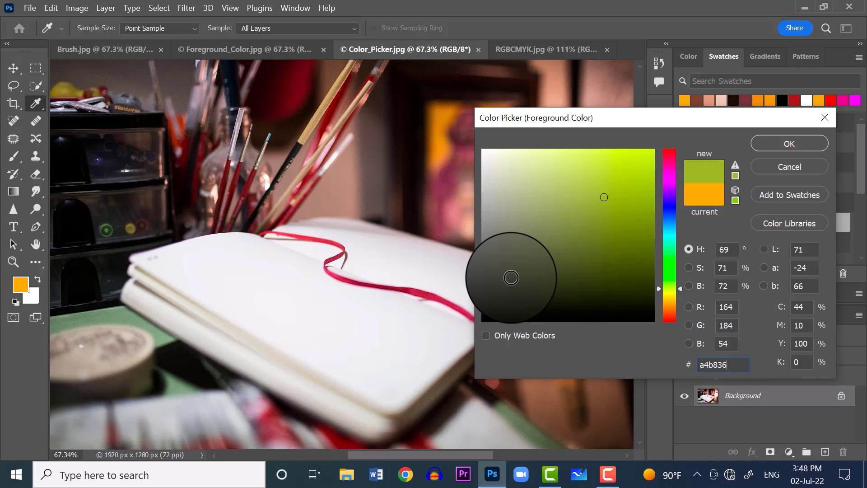
Shift the hue to 224° and accept the blue 3658b8 as the foreground color.
{"action": "left_click_drag", "start_coordinate": [669, 287], "coordinate": [664, 214]}
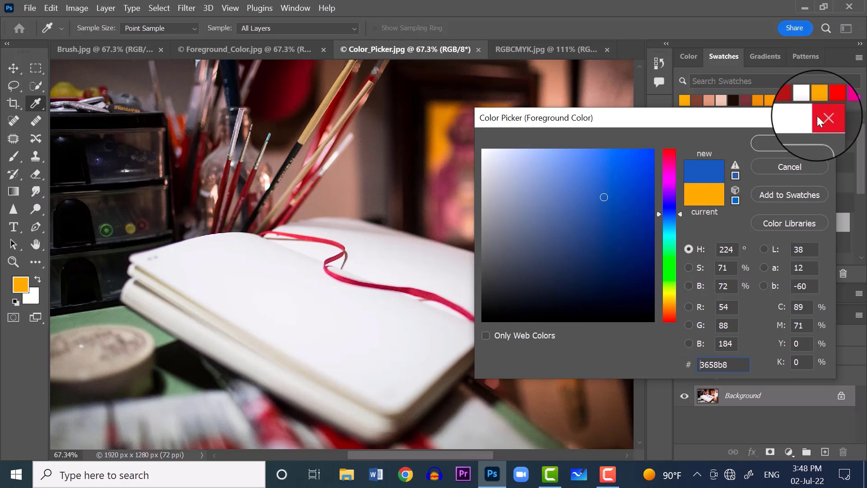
{"action": "left_click", "coordinate": [789, 143]}
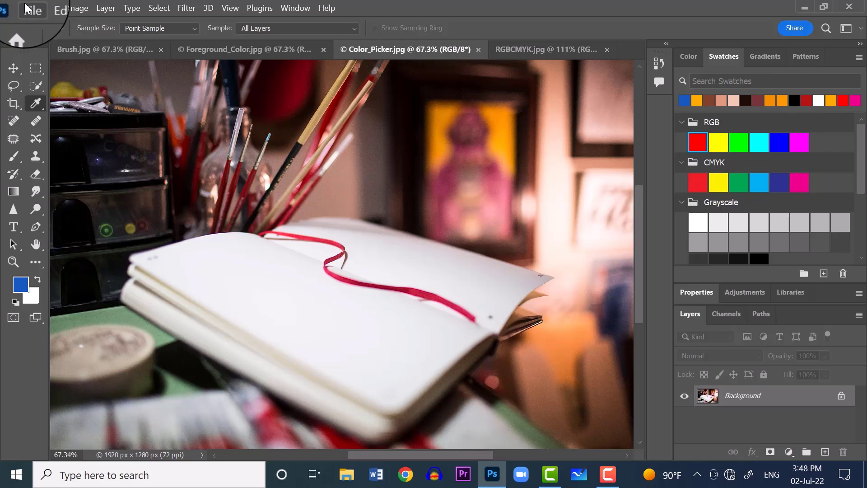
Bring up the Fill options, choose Foreground Color as the contents, and cancel without filling the image.
{"action": "left_click", "coordinate": [53, 10]}
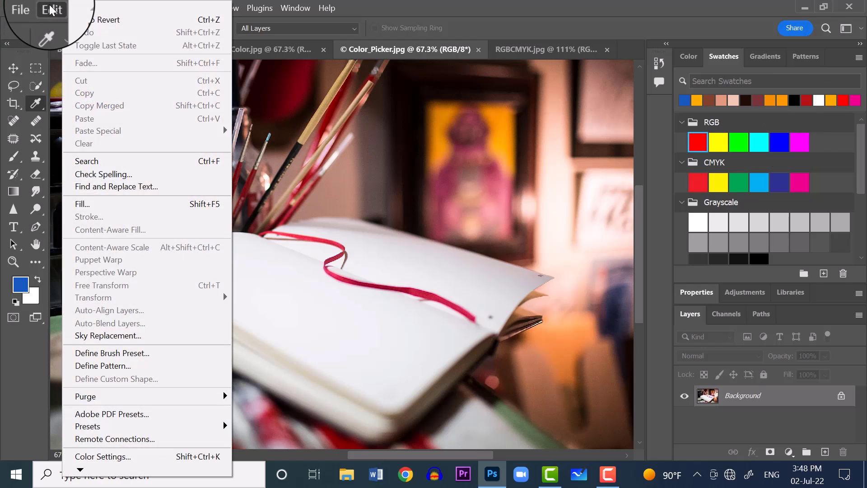
{"action": "left_click", "coordinate": [137, 206]}
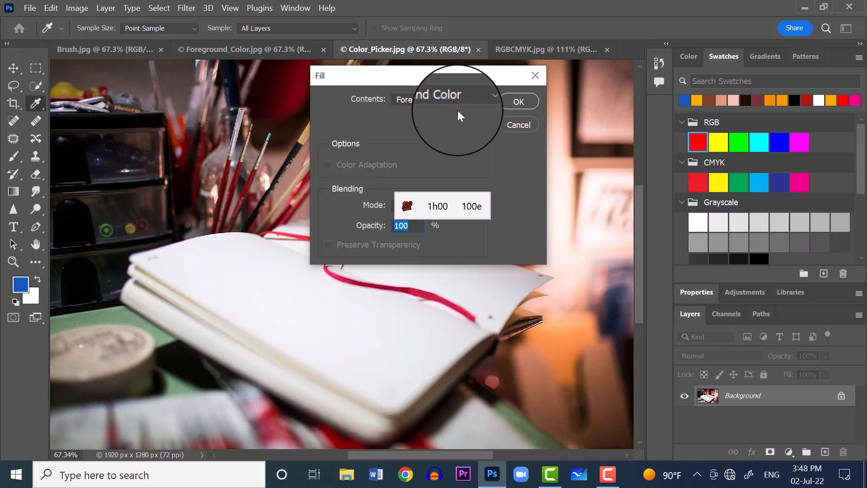
{"action": "left_click", "coordinate": [473, 100]}
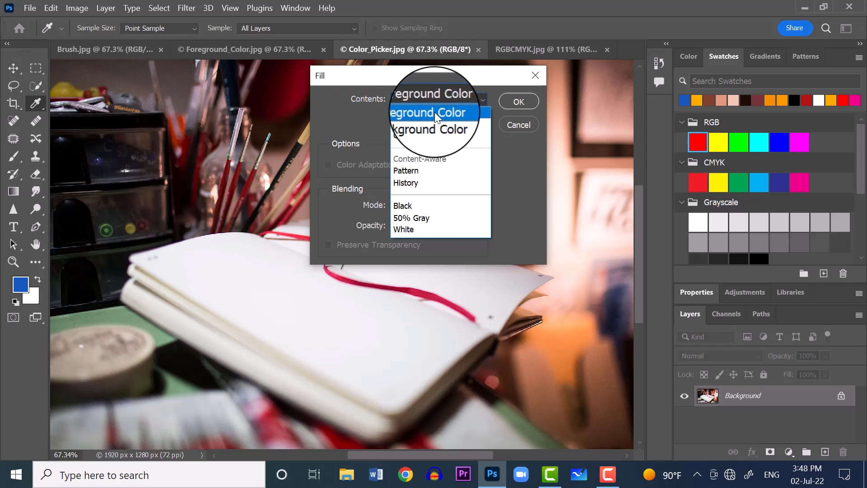
{"action": "left_click", "coordinate": [434, 112]}
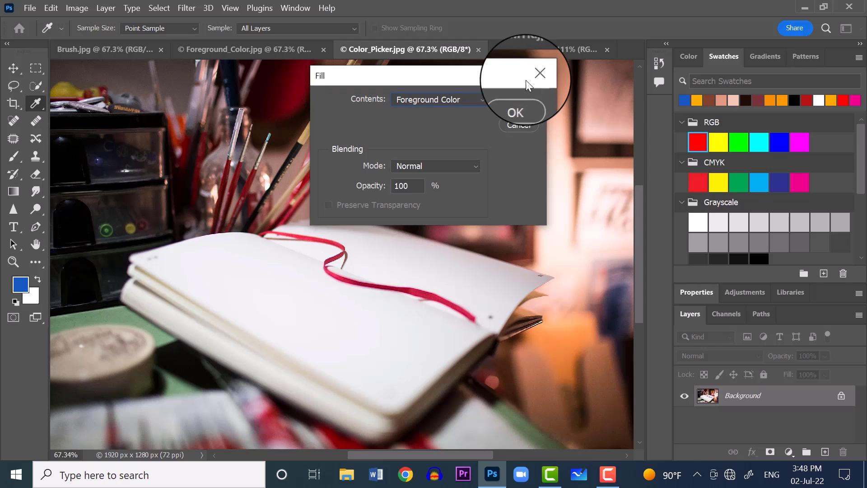
{"action": "key", "text": "Escape"}
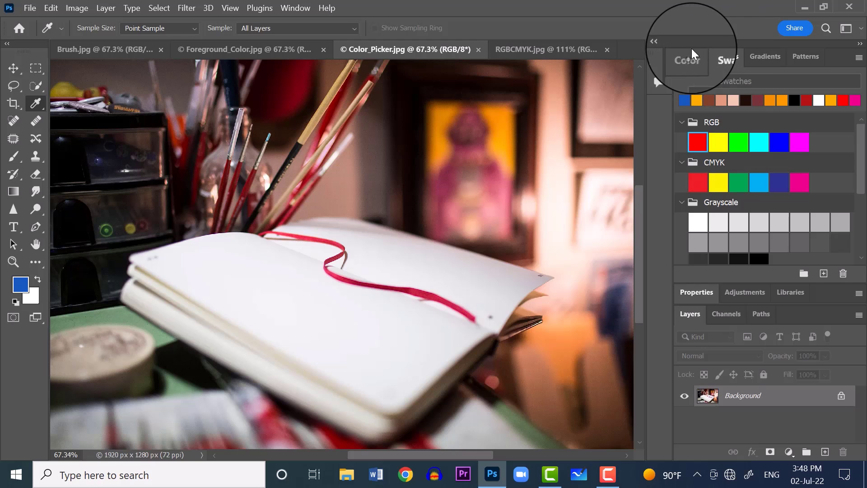
Show the Color panel and darken the blue foreground color to a deep navy in its color field.
{"action": "left_click", "coordinate": [691, 52]}
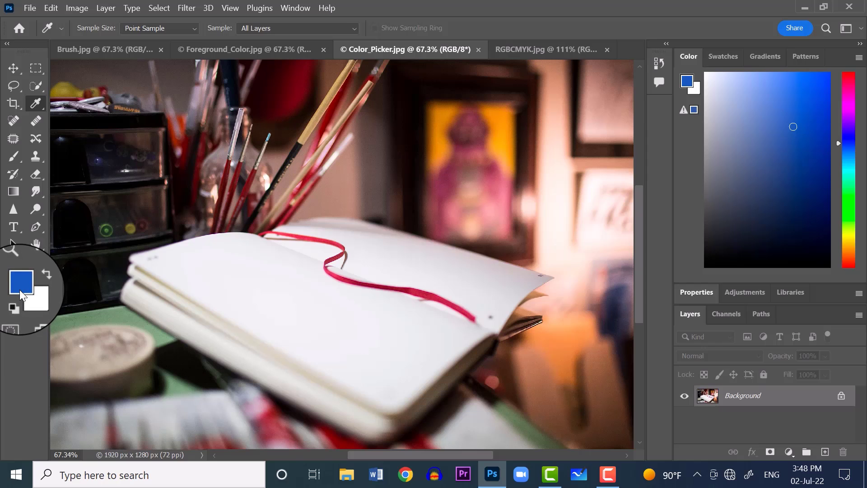
{"action": "mouse_move", "coordinate": [791, 122]}
{"action": "left_mouse_down"}
{"action": "mouse_move", "coordinate": [817, 151]}
{"action": "mouse_move", "coordinate": [793, 145]}
{"action": "mouse_move", "coordinate": [755, 248]}
{"action": "mouse_move", "coordinate": [766, 259]}
{"action": "mouse_move", "coordinate": [813, 91]}
{"action": "mouse_move", "coordinate": [829, 174]}
{"action": "left_mouse_up"}
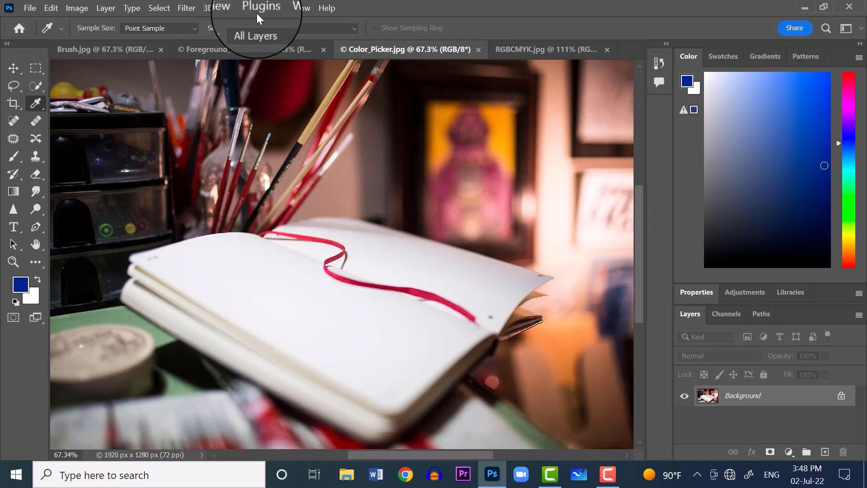
{"action": "left_click", "coordinate": [291, 7]}
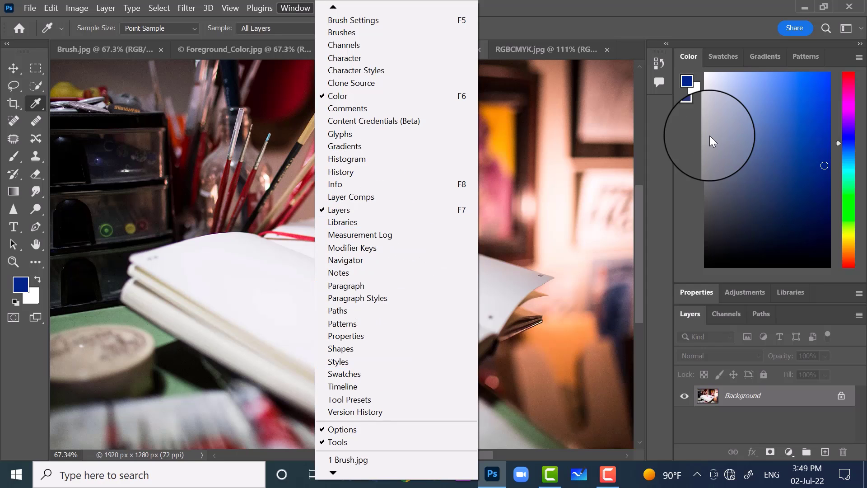
{"action": "left_click", "coordinate": [290, 5]}
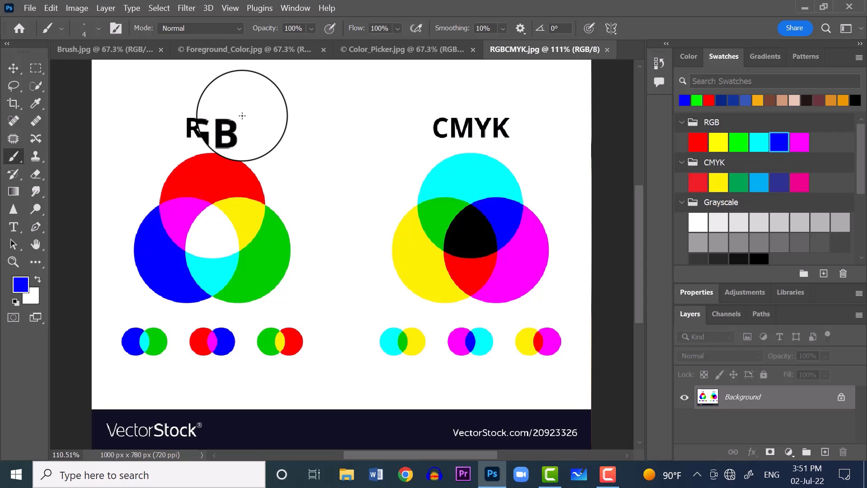
Brush a tick beside the RGB heading, a handwritten label beside the blue circle, and dabs on the magenta, yellow and cyan overlaps.
{"action": "left_click_drag", "start_coordinate": [239, 127], "coordinate": [257, 87]}
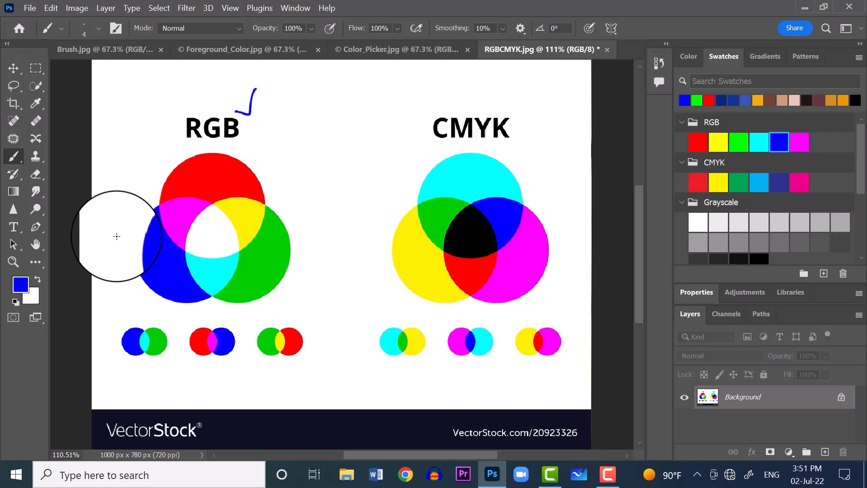
{"action": "mouse_move", "coordinate": [99, 245]}
{"action": "left_mouse_down"}
{"action": "mouse_move", "coordinate": [103, 217]}
{"action": "mouse_move", "coordinate": [128, 228]}
{"action": "left_mouse_up"}
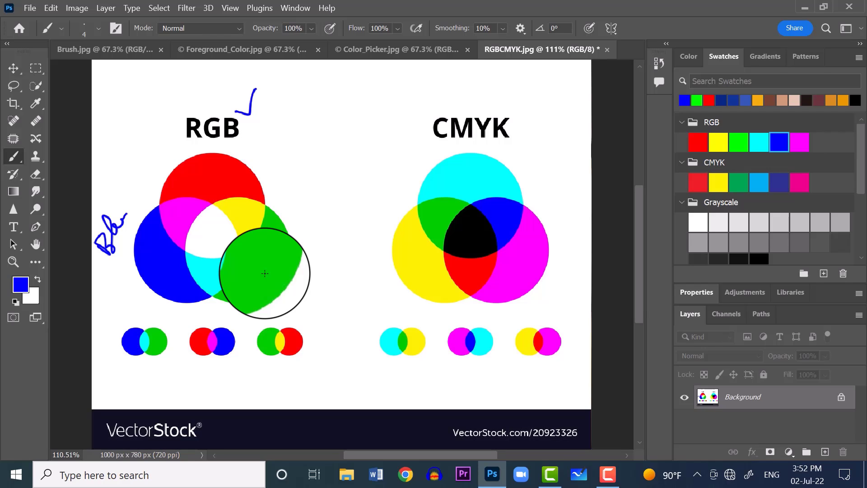
{"action": "left_click_drag", "start_coordinate": [181, 207], "coordinate": [178, 222]}
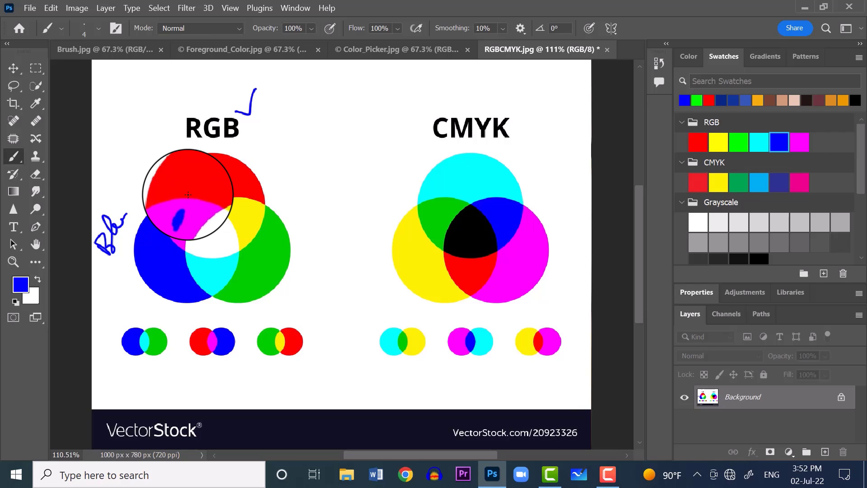
{"action": "left_click_drag", "start_coordinate": [246, 216], "coordinate": [243, 209]}
{"action": "mouse_move", "coordinate": [211, 273]}
{"action": "left_mouse_down"}
{"action": "mouse_move", "coordinate": [216, 261]}
{"action": "mouse_move", "coordinate": [213, 274]}
{"action": "left_mouse_up"}
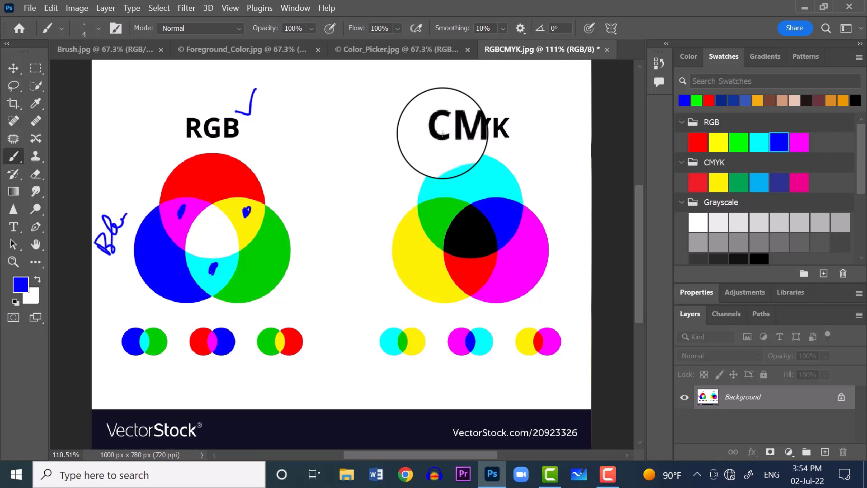
Circle the CMYK heading with the blue brush, handwrite Cyan, Magenta and Yellow beside it, and draw an arrow to the cyan circle.
{"action": "mouse_move", "coordinate": [432, 140]}
{"action": "left_mouse_down"}
{"action": "mouse_move", "coordinate": [492, 141]}
{"action": "mouse_move", "coordinate": [524, 108]}
{"action": "mouse_move", "coordinate": [438, 105]}
{"action": "left_mouse_up"}
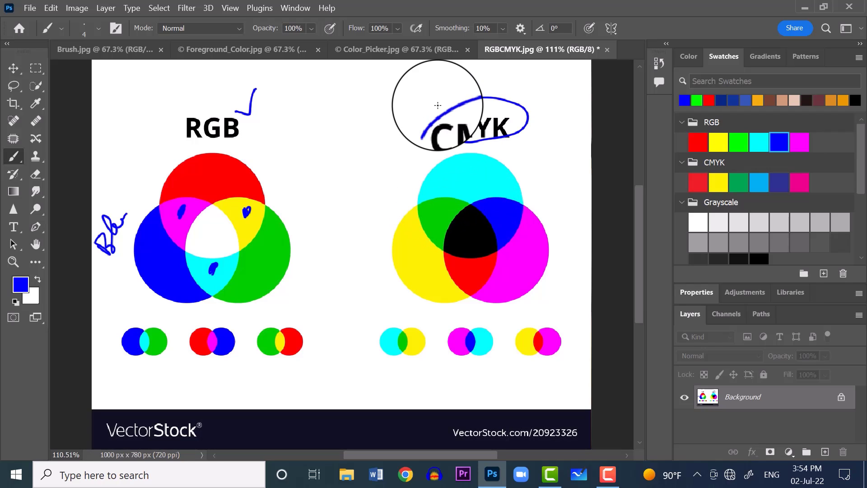
{"action": "mouse_move", "coordinate": [342, 92]}
{"action": "left_mouse_down"}
{"action": "mouse_move", "coordinate": [338, 113]}
{"action": "mouse_move", "coordinate": [370, 106]}
{"action": "mouse_move", "coordinate": [387, 88]}
{"action": "mouse_move", "coordinate": [413, 92]}
{"action": "left_mouse_up"}
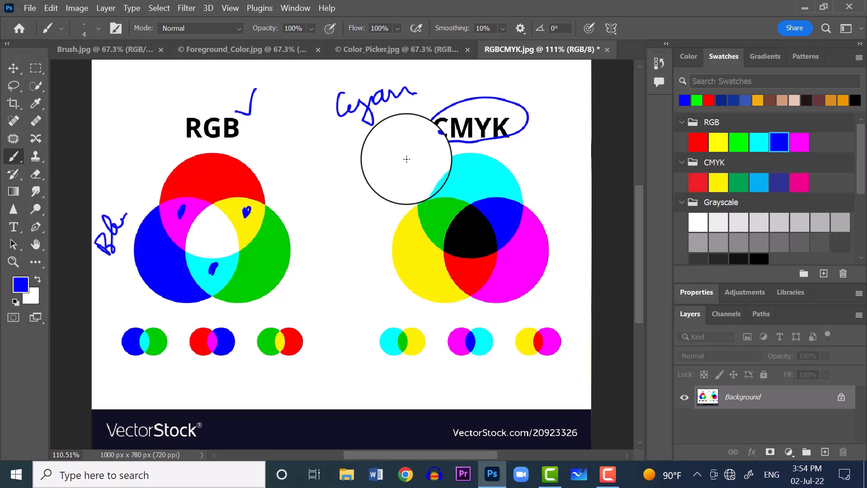
{"action": "mouse_move", "coordinate": [408, 143]}
{"action": "left_mouse_down"}
{"action": "mouse_move", "coordinate": [439, 152]}
{"action": "mouse_move", "coordinate": [419, 177]}
{"action": "mouse_move", "coordinate": [442, 151]}
{"action": "left_mouse_up"}
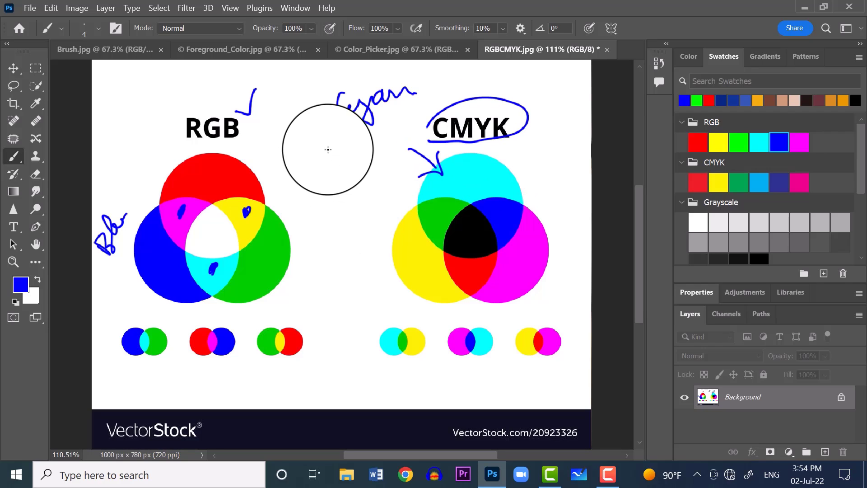
{"action": "left_click_drag", "start_coordinate": [317, 155], "coordinate": [420, 115]}
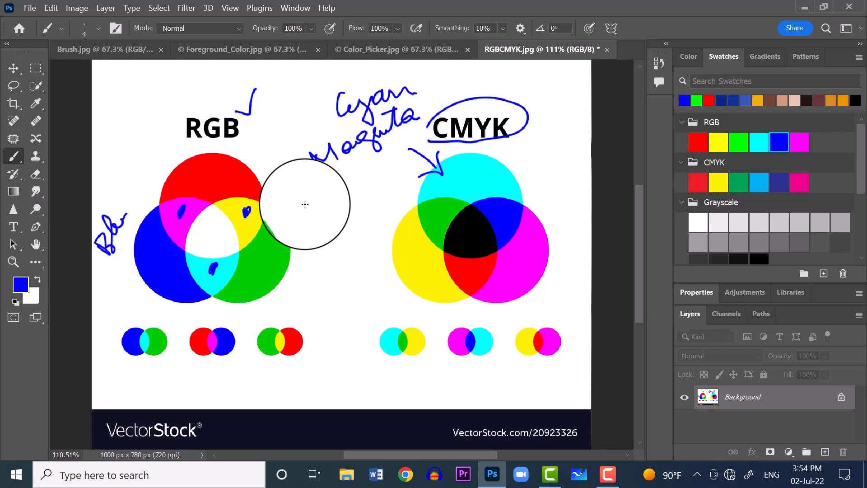
{"action": "mouse_move", "coordinate": [302, 203]}
{"action": "left_mouse_down"}
{"action": "mouse_move", "coordinate": [348, 212]}
{"action": "mouse_move", "coordinate": [347, 181]}
{"action": "mouse_move", "coordinate": [388, 172]}
{"action": "left_mouse_up"}
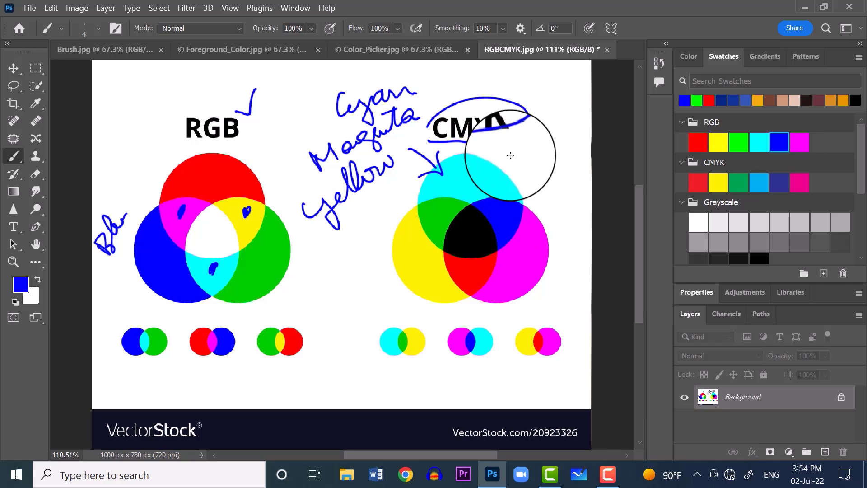
Handwrite Key just below the end of the CMYK heading and sketch a small rectangle with a diagonal above it.
{"action": "left_click_drag", "start_coordinate": [510, 88], "coordinate": [502, 171]}
{"action": "left_click_drag", "start_coordinate": [520, 144], "coordinate": [514, 170]}
{"action": "left_click_drag", "start_coordinate": [528, 157], "coordinate": [547, 168]}
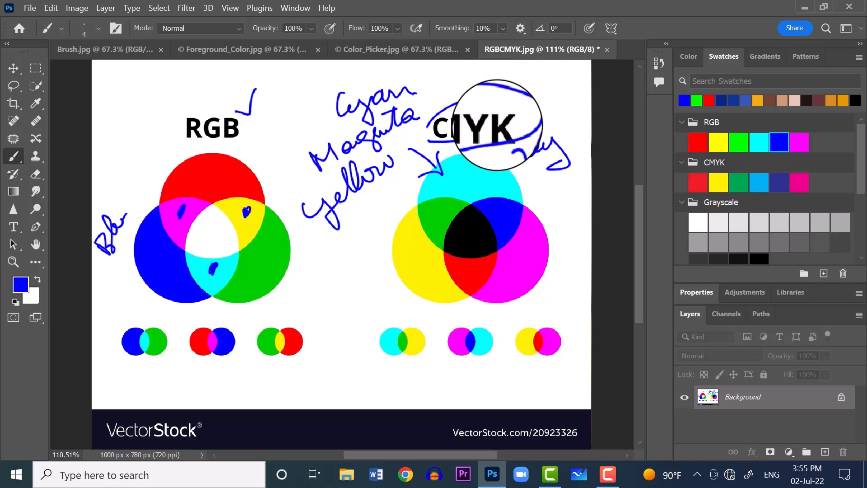
{"action": "mouse_move", "coordinate": [521, 72]}
{"action": "left_mouse_down"}
{"action": "mouse_move", "coordinate": [566, 95]}
{"action": "mouse_move", "coordinate": [567, 64]}
{"action": "mouse_move", "coordinate": [519, 58]}
{"action": "left_mouse_up"}
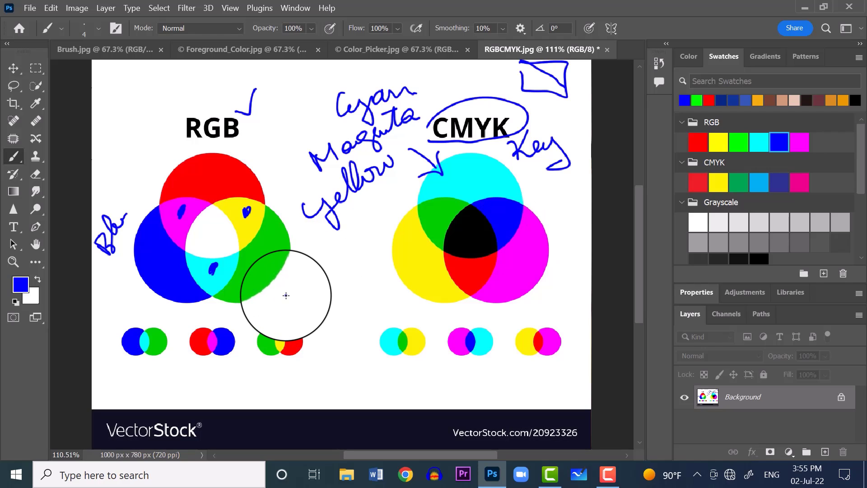
Handwrite Roue des couleurs and Color wheel across the CMYK diagram, and draw a large loop around the RGB circles.
{"action": "mouse_move", "coordinate": [284, 294]}
{"action": "left_mouse_down"}
{"action": "mouse_move", "coordinate": [299, 323]}
{"action": "mouse_move", "coordinate": [311, 295]}
{"action": "mouse_move", "coordinate": [312, 315]}
{"action": "mouse_move", "coordinate": [339, 280]}
{"action": "mouse_move", "coordinate": [366, 265]}
{"action": "mouse_move", "coordinate": [394, 269]}
{"action": "mouse_move", "coordinate": [392, 227]}
{"action": "mouse_move", "coordinate": [425, 248]}
{"action": "left_mouse_up"}
{"action": "mouse_move", "coordinate": [435, 208]}
{"action": "left_mouse_down"}
{"action": "mouse_move", "coordinate": [474, 176]}
{"action": "mouse_move", "coordinate": [526, 180]}
{"action": "left_mouse_up"}
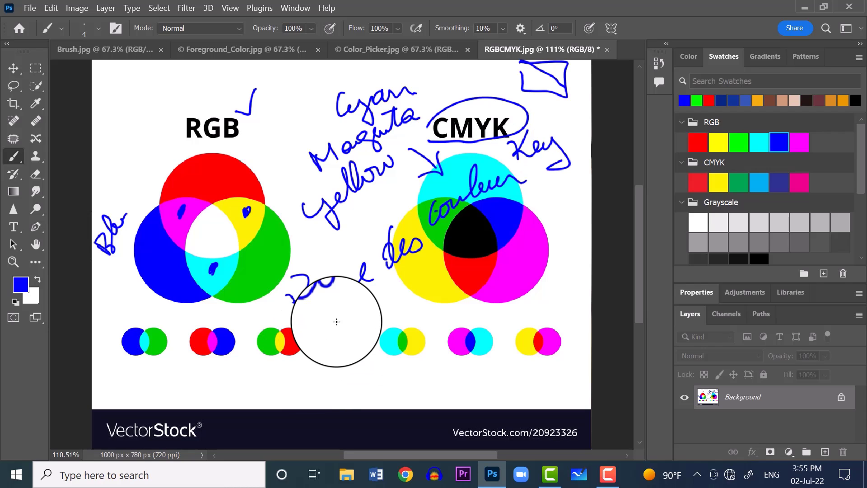
{"action": "mouse_move", "coordinate": [338, 323]}
{"action": "left_mouse_down"}
{"action": "mouse_move", "coordinate": [333, 319]}
{"action": "mouse_move", "coordinate": [357, 327]}
{"action": "mouse_move", "coordinate": [416, 305]}
{"action": "mouse_move", "coordinate": [422, 316]}
{"action": "mouse_move", "coordinate": [460, 300]}
{"action": "mouse_move", "coordinate": [486, 322]}
{"action": "mouse_move", "coordinate": [513, 312]}
{"action": "mouse_move", "coordinate": [549, 264]}
{"action": "left_mouse_up"}
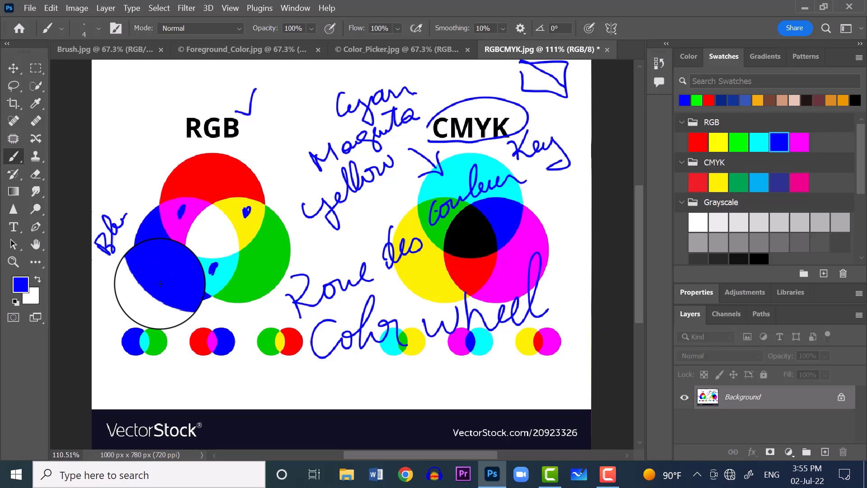
{"action": "mouse_move", "coordinate": [291, 294]}
{"action": "left_mouse_down"}
{"action": "mouse_move", "coordinate": [203, 352]}
{"action": "mouse_move", "coordinate": [136, 246]}
{"action": "mouse_move", "coordinate": [260, 158]}
{"action": "mouse_move", "coordinate": [262, 170]}
{"action": "mouse_move", "coordinate": [182, 200]}
{"action": "left_mouse_up"}
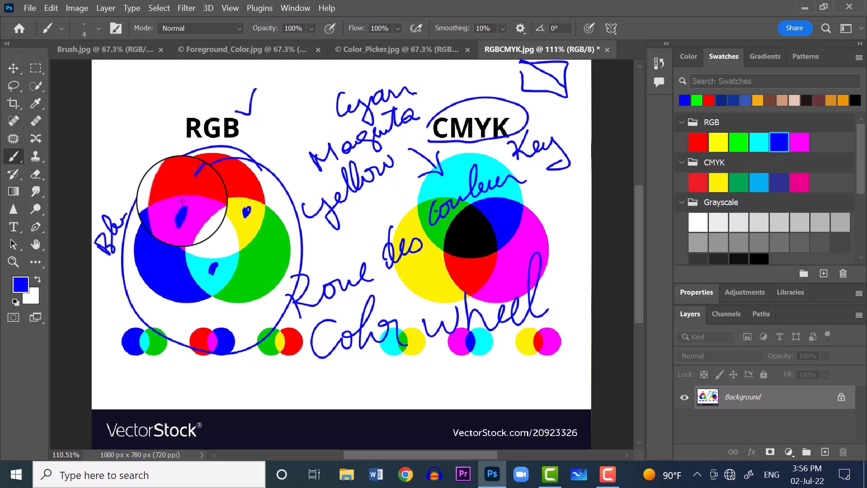
Review the open images Brush.jpg, Foreground_Color.jpg and Color_Picker.jpg, and return to RGBCMYK.jpg.
{"action": "left_click", "coordinate": [73, 48]}
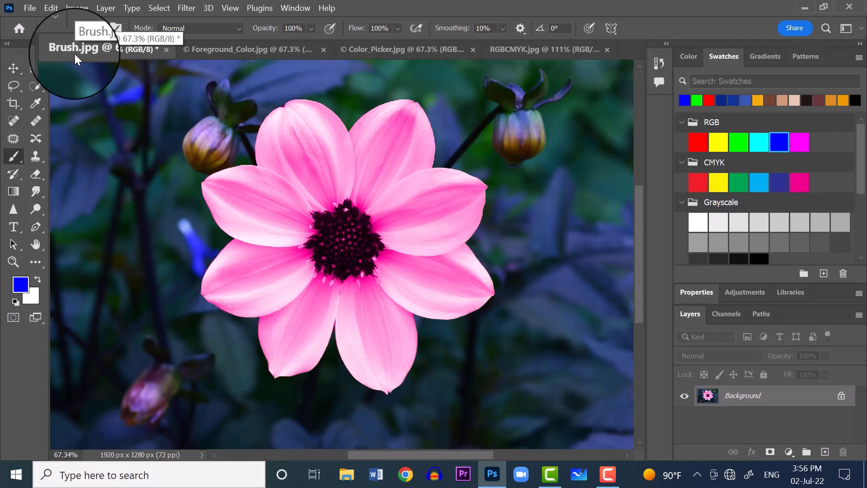
{"action": "left_click", "coordinate": [228, 48]}
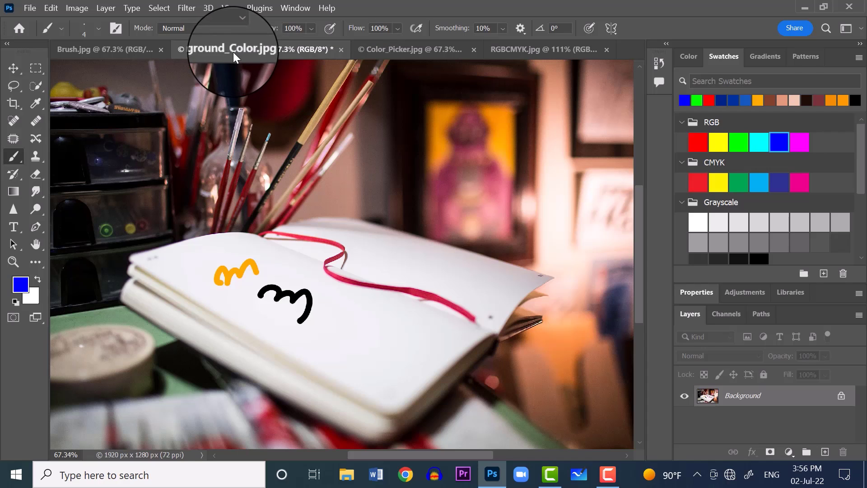
{"action": "left_click", "coordinate": [377, 56]}
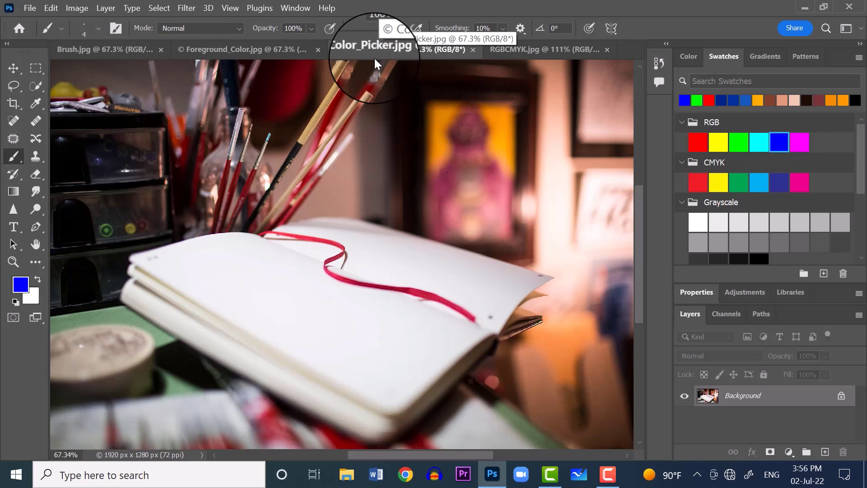
{"action": "left_click", "coordinate": [554, 50]}
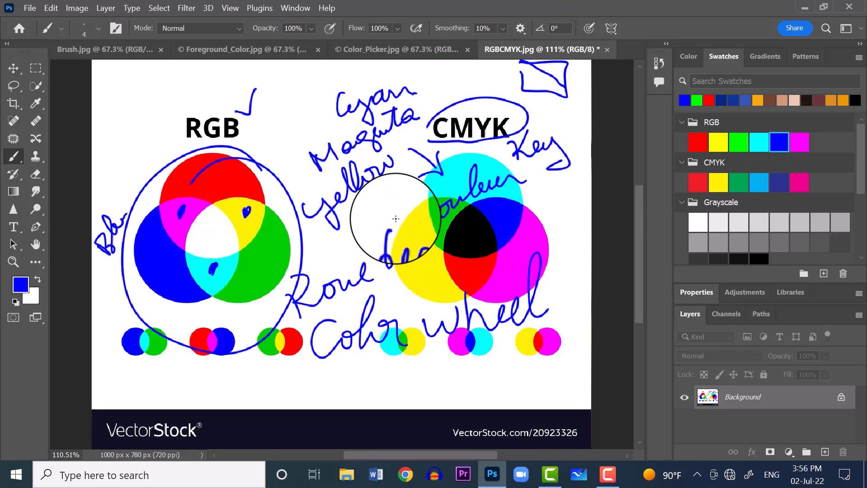